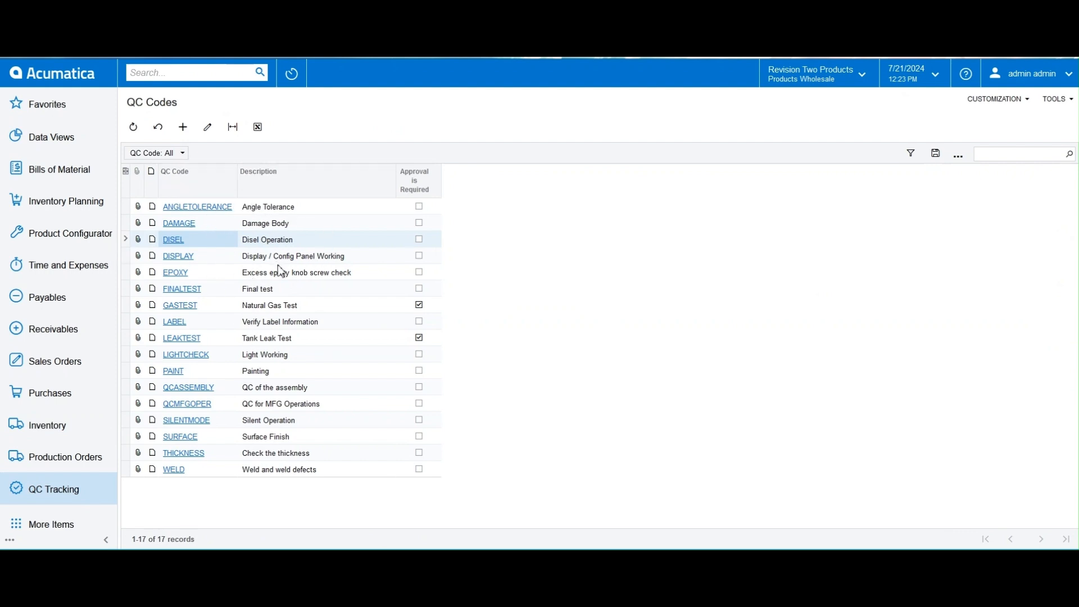
- Examine the problem codes and resolution codes defined for the DAMAGE QC code
click(179, 223)
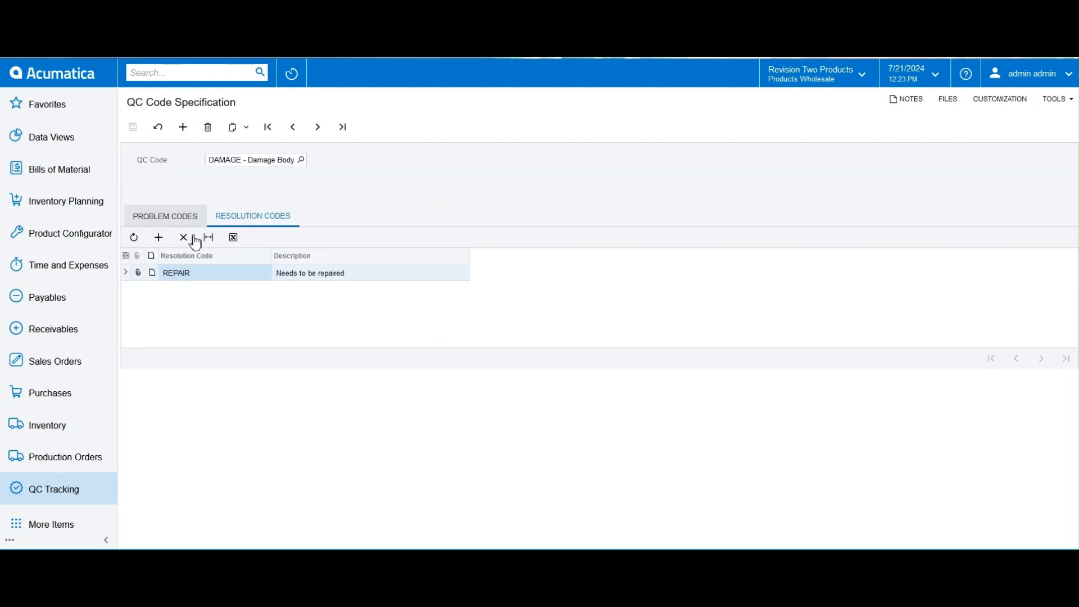
click(163, 216)
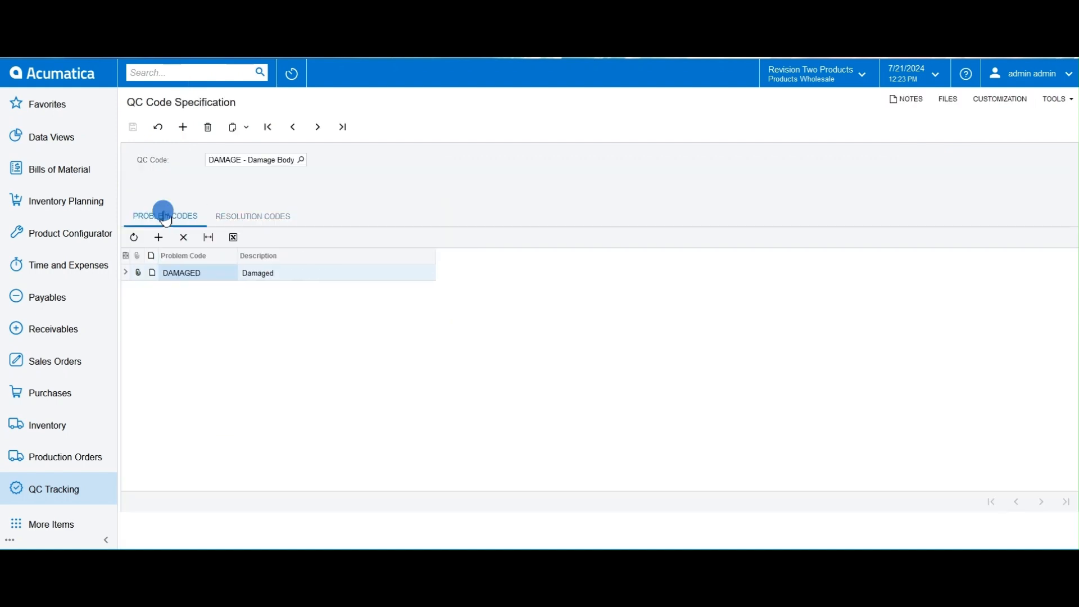
click(256, 223)
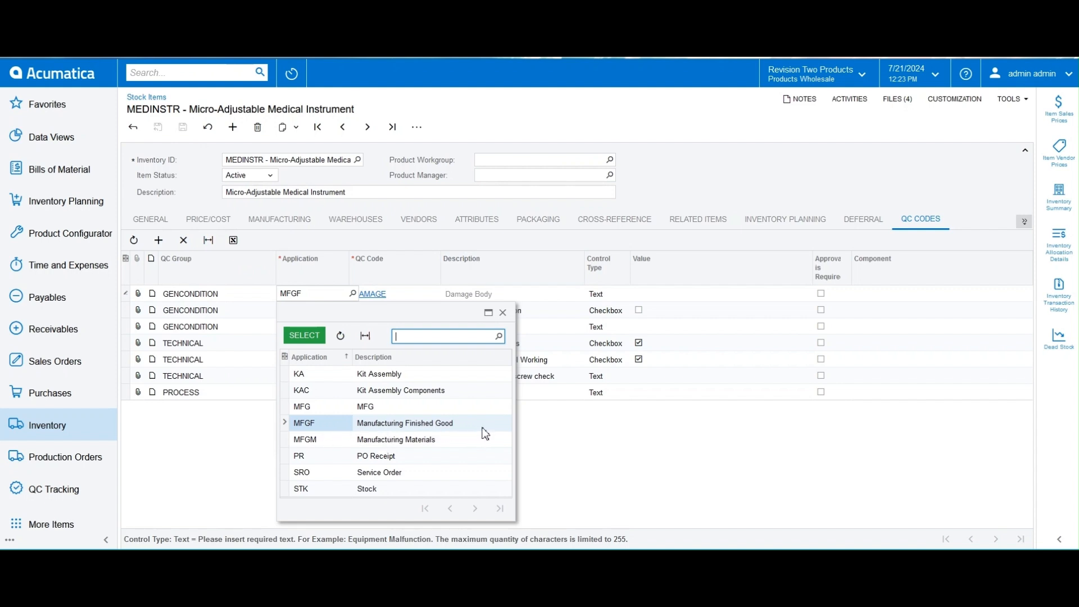
- Examine the QC codes on the MEDINSTR and EQUIPMENT stock items and the operations in the MEDINSTR bill of material
click(245, 294)
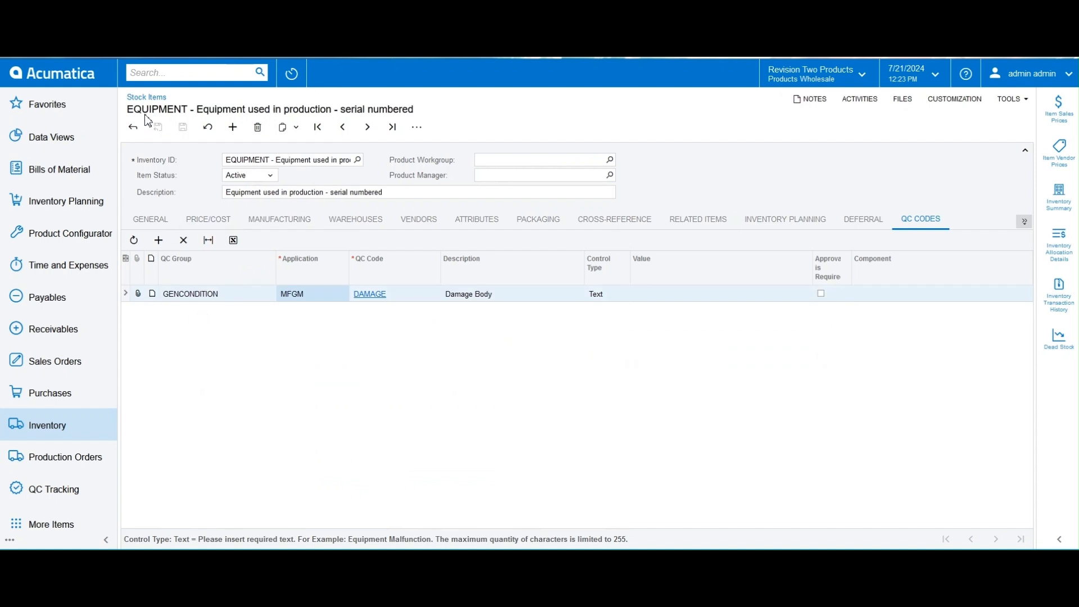
click(333, 294)
click(353, 294)
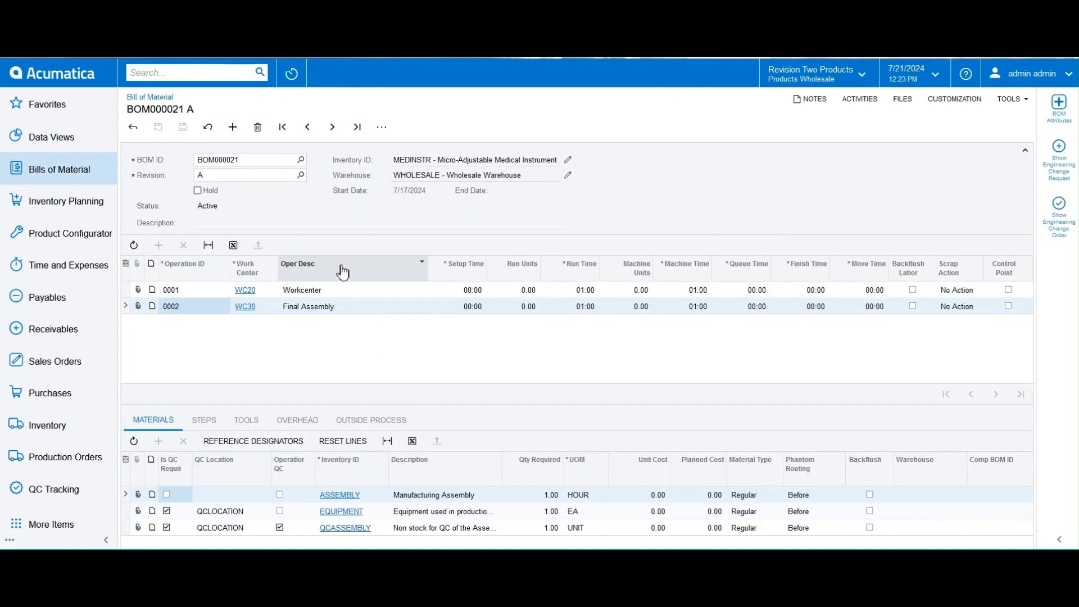
click(284, 285)
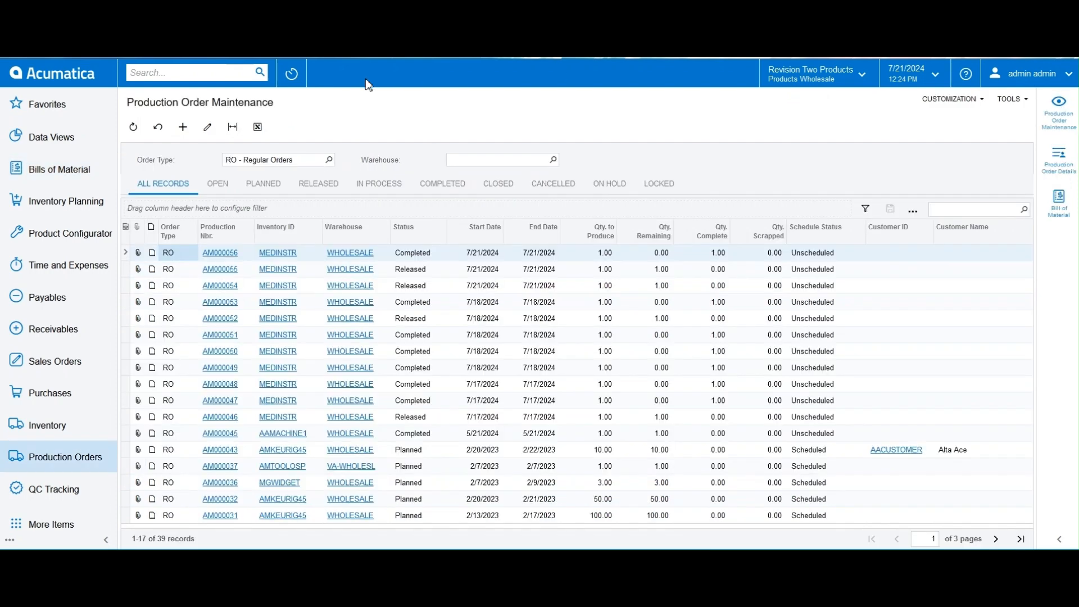
- Create a new regular production order for the MEDINSTR inventory item, searching the item list for "med"
click(181, 125)
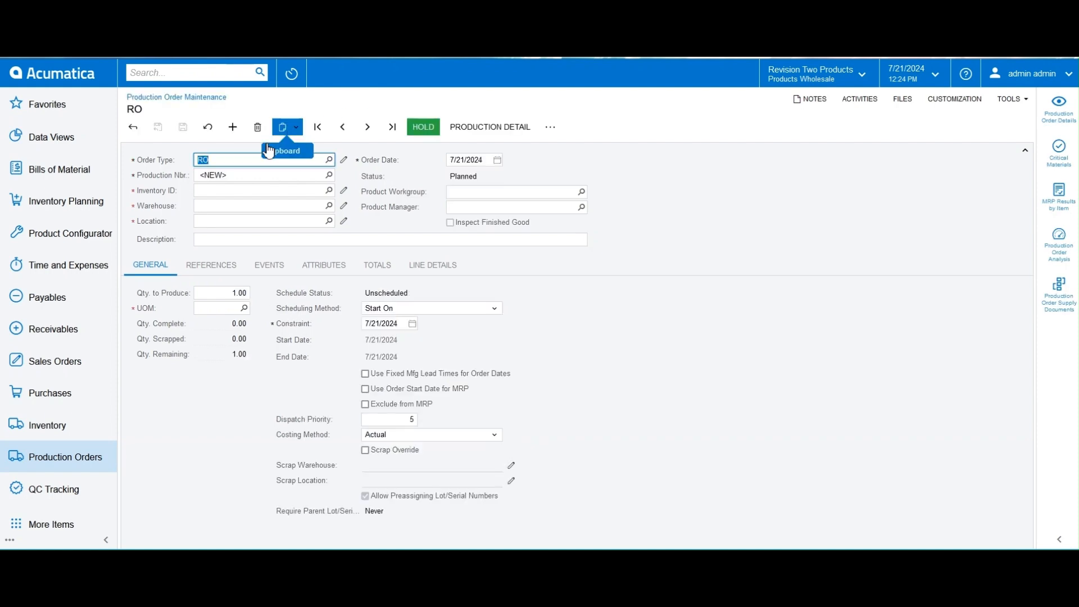
click(329, 190)
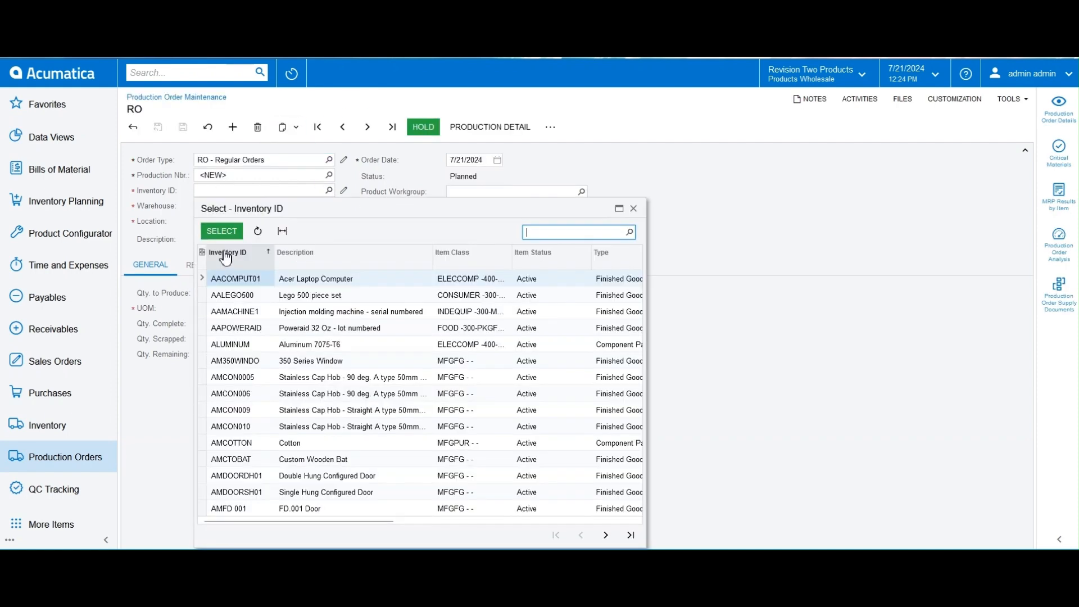
text(med)
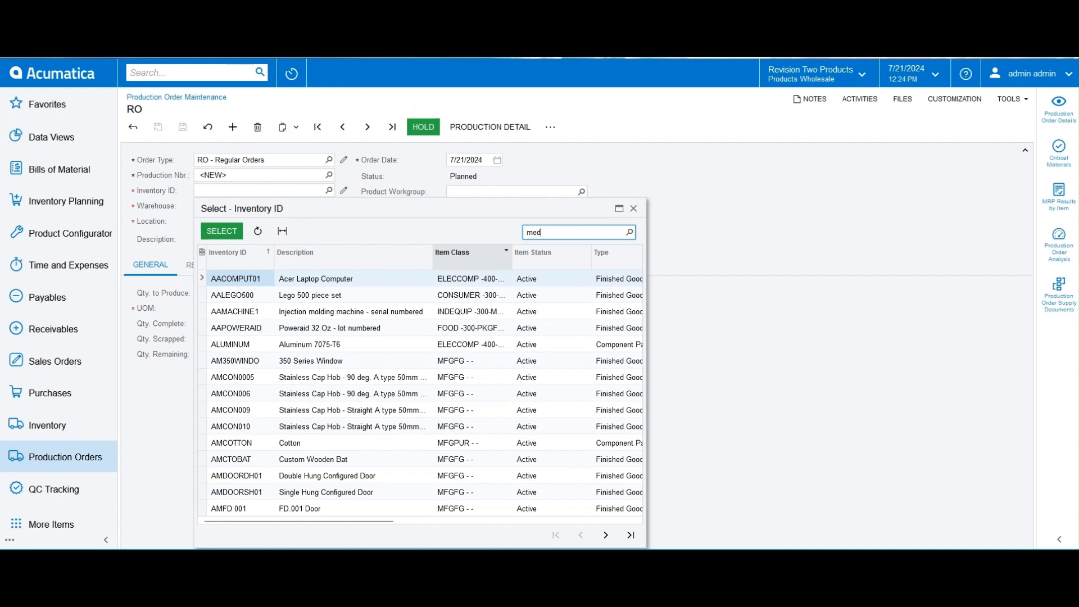
click(253, 282)
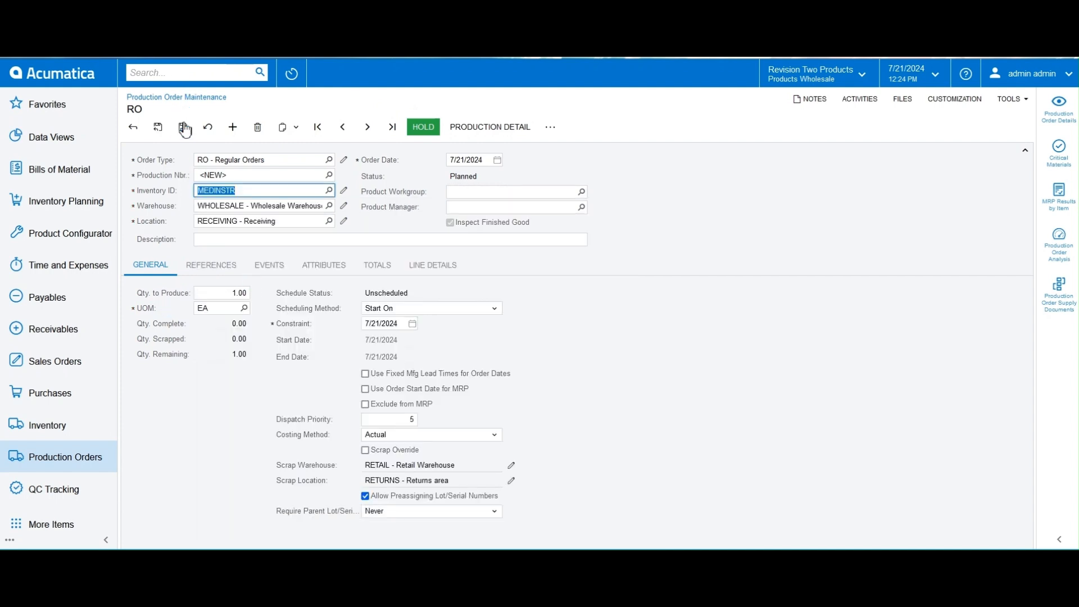
- Check the source BOM in the order's references, save the production order and dismiss the subscription note
click(217, 266)
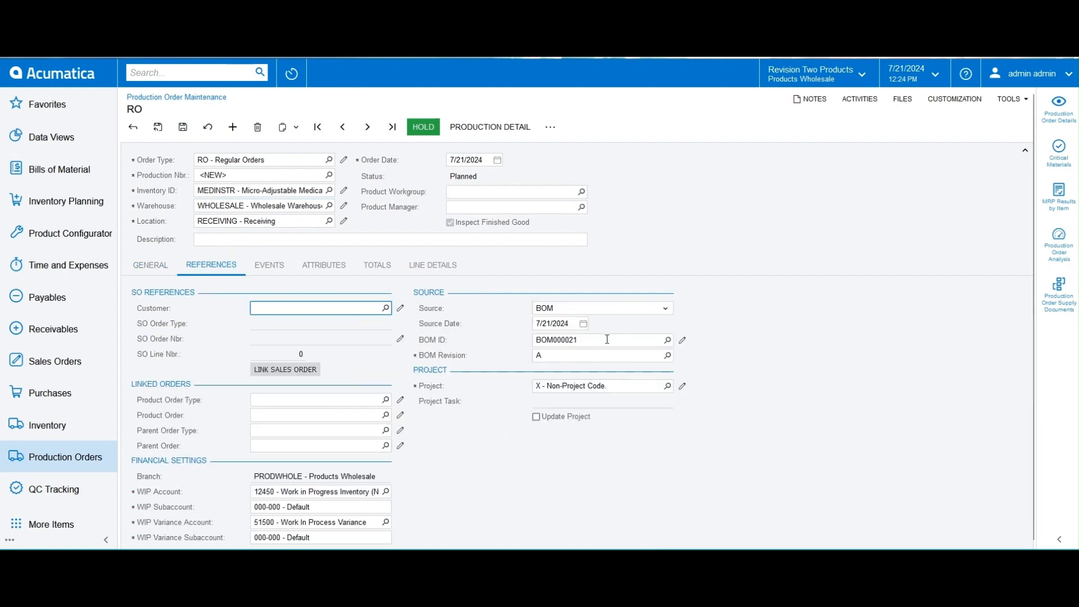
click(648, 345)
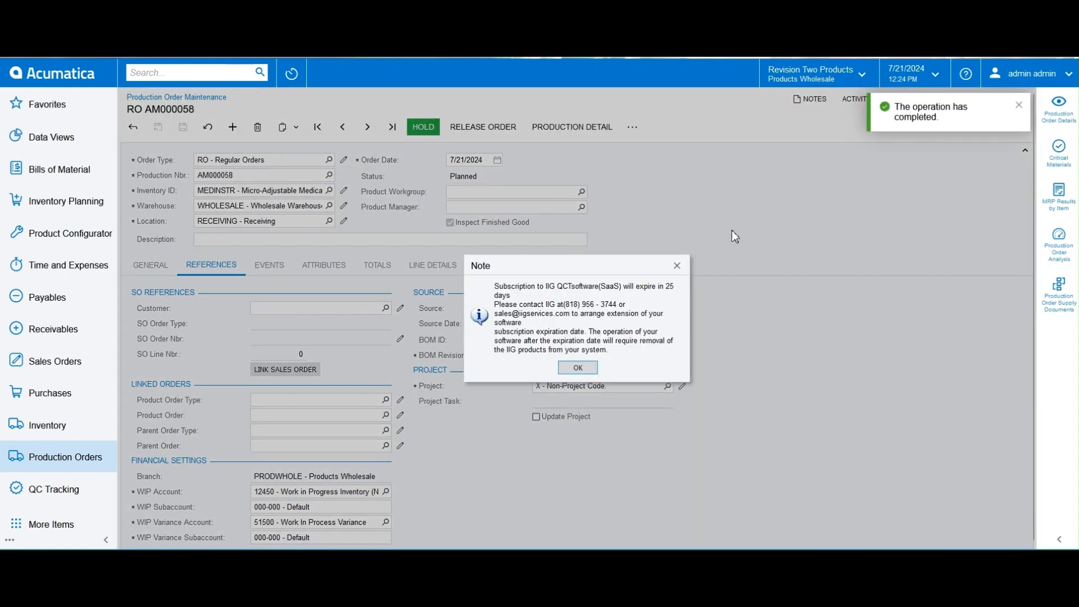
click(678, 265)
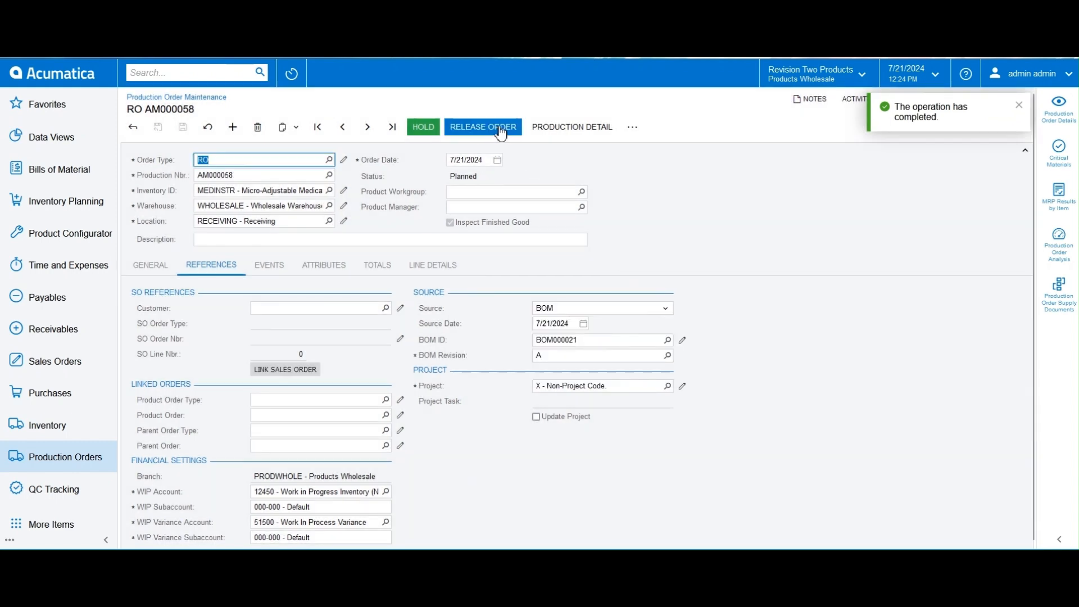
- Examine the order's production details, including the QC settings of its operation materials, and return to the order
click(608, 138)
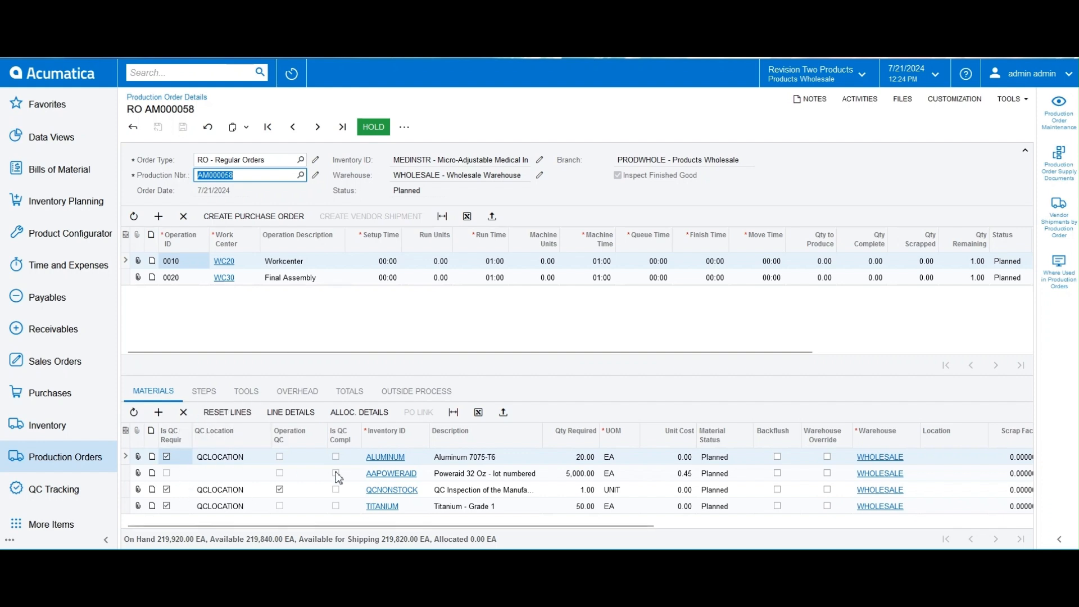
click(224, 491)
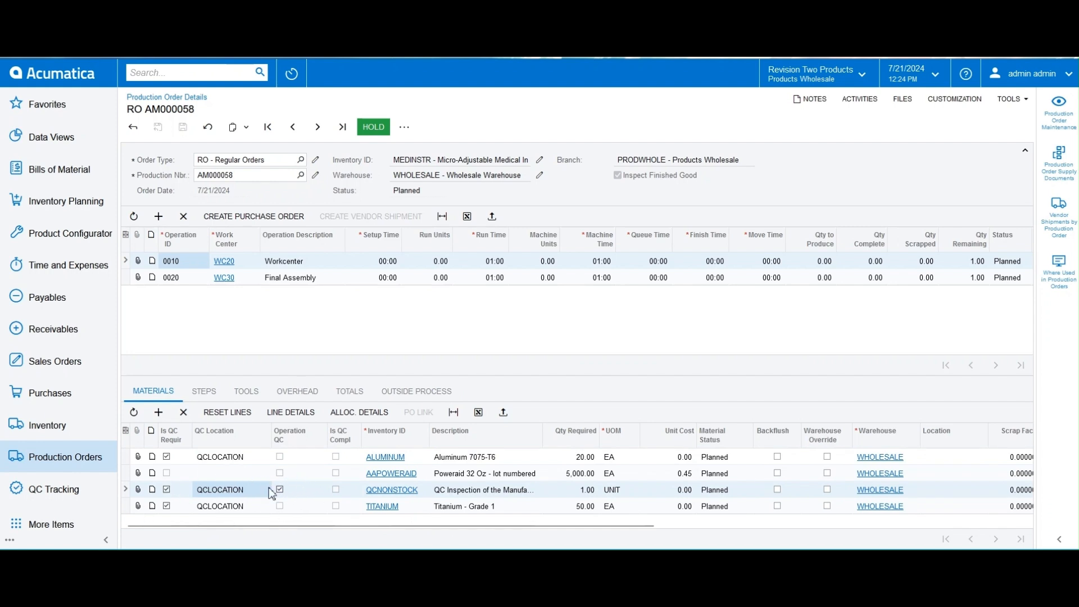
click(360, 268)
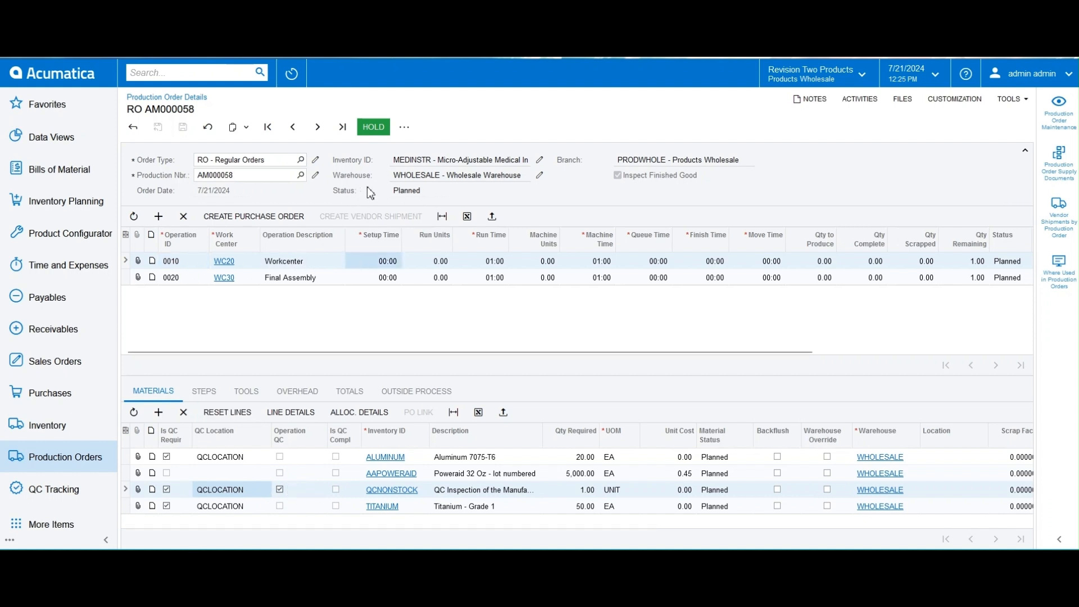
click(137, 132)
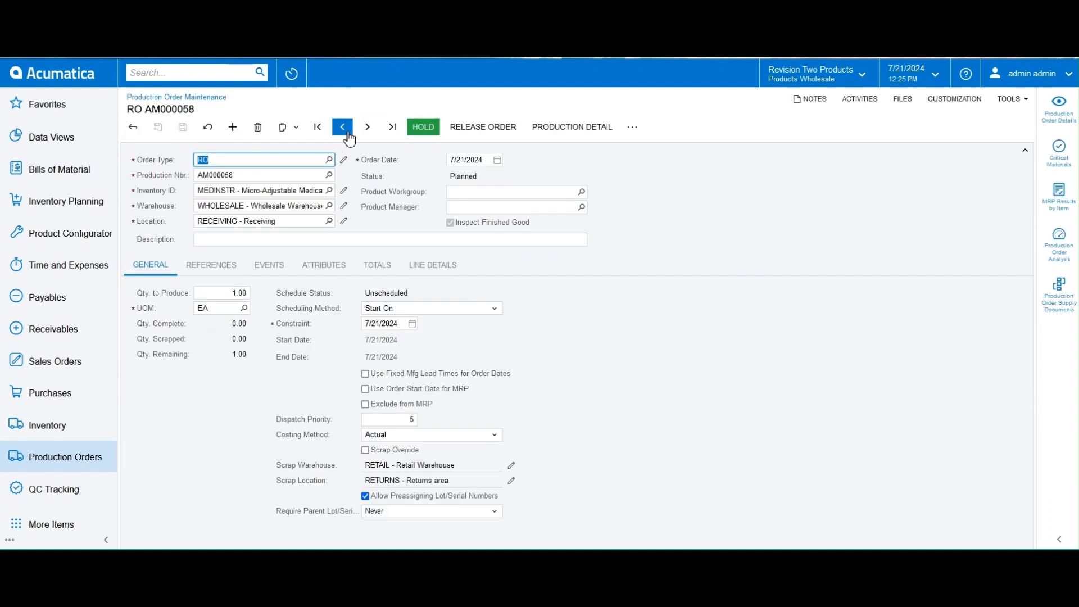
- Release the production order and start the release of its materials
click(494, 128)
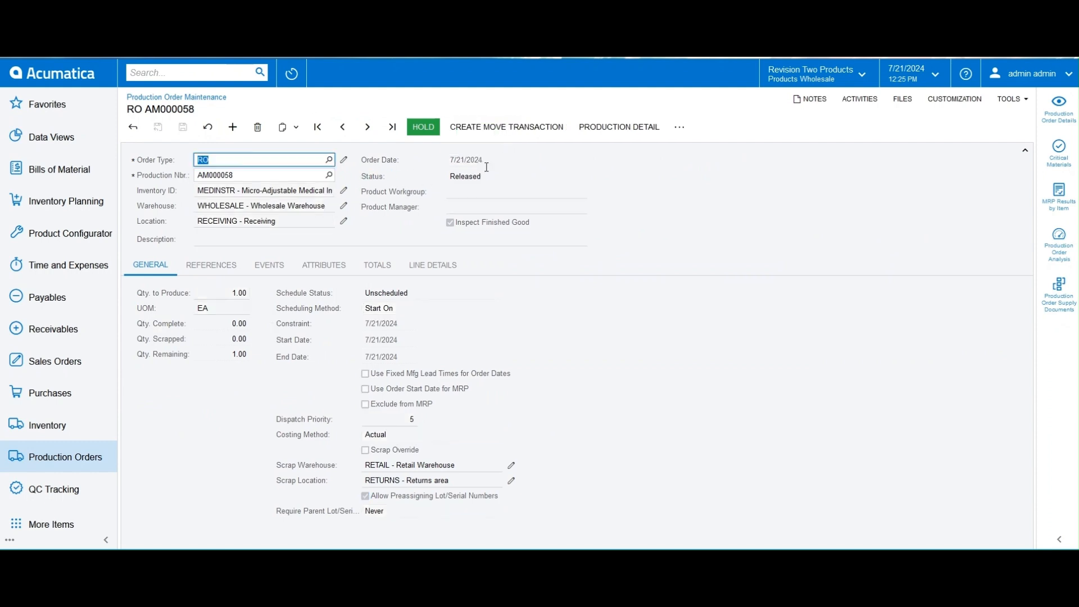
click(680, 127)
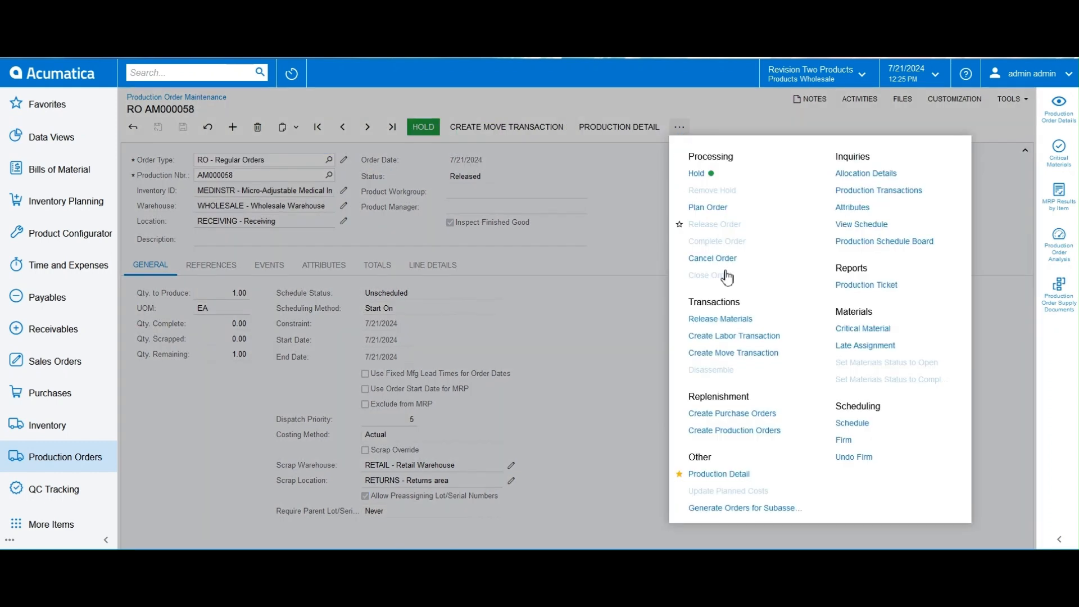
click(744, 328)
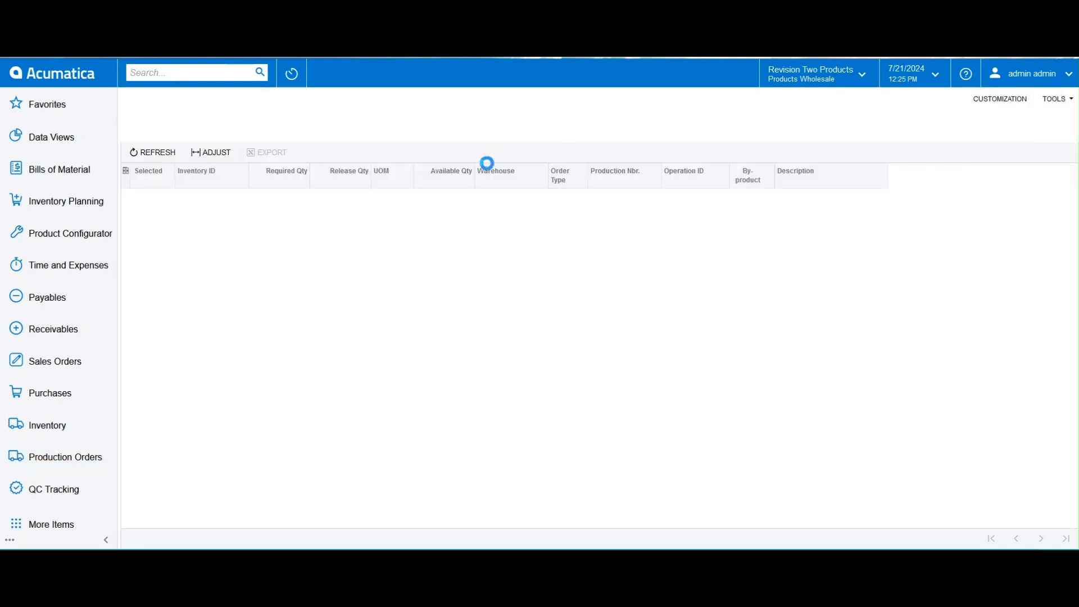
- Select the ALUMINUM, EQUIPMENT and TITANIUM lines in the material wizard and add them to a new materials batch
click(153, 196)
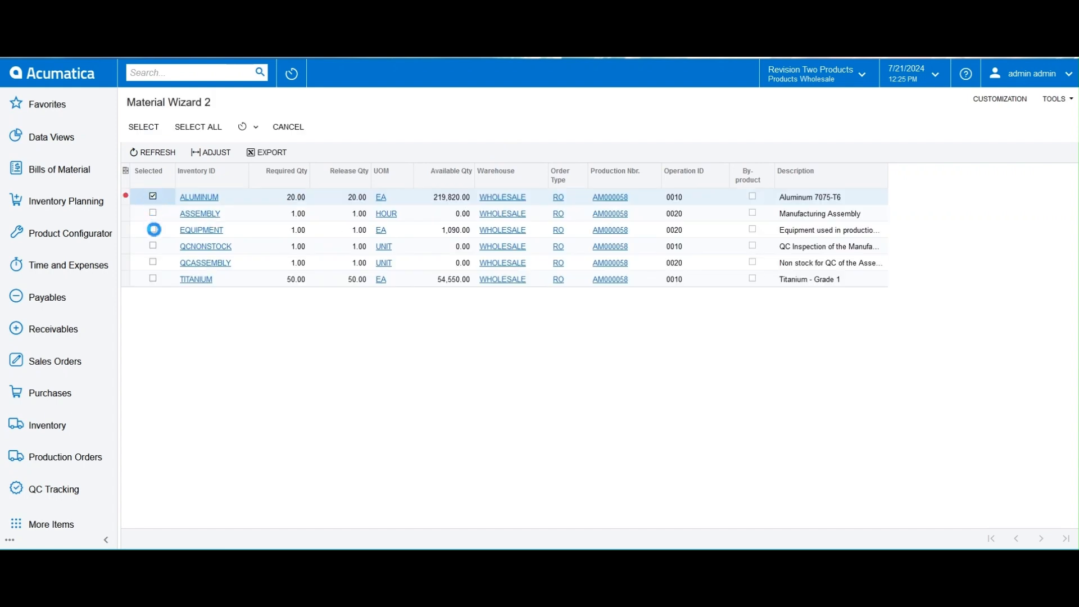
click(154, 230)
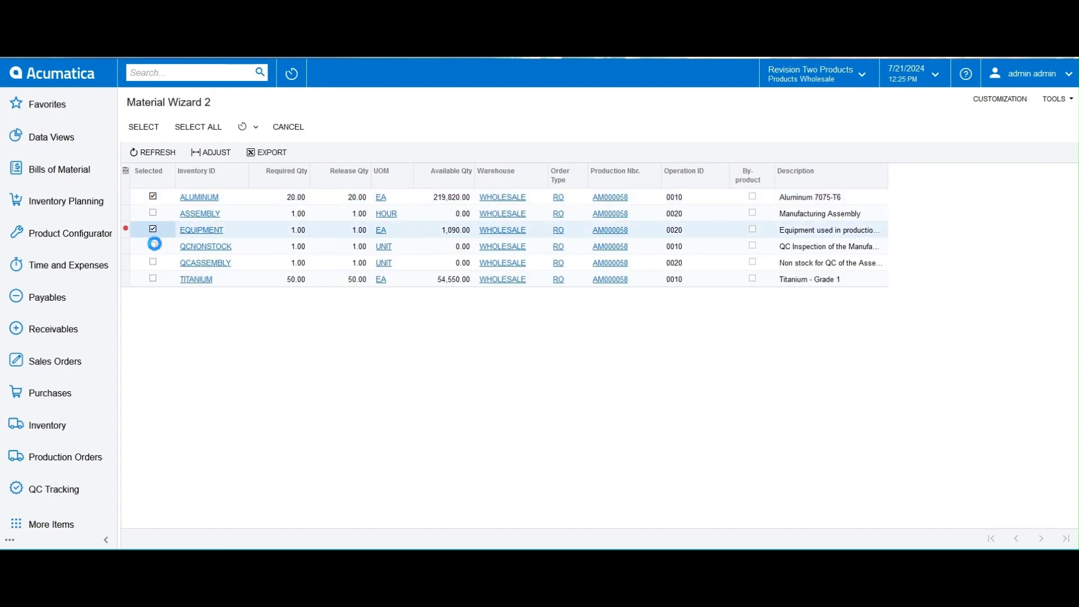
click(153, 279)
click(144, 126)
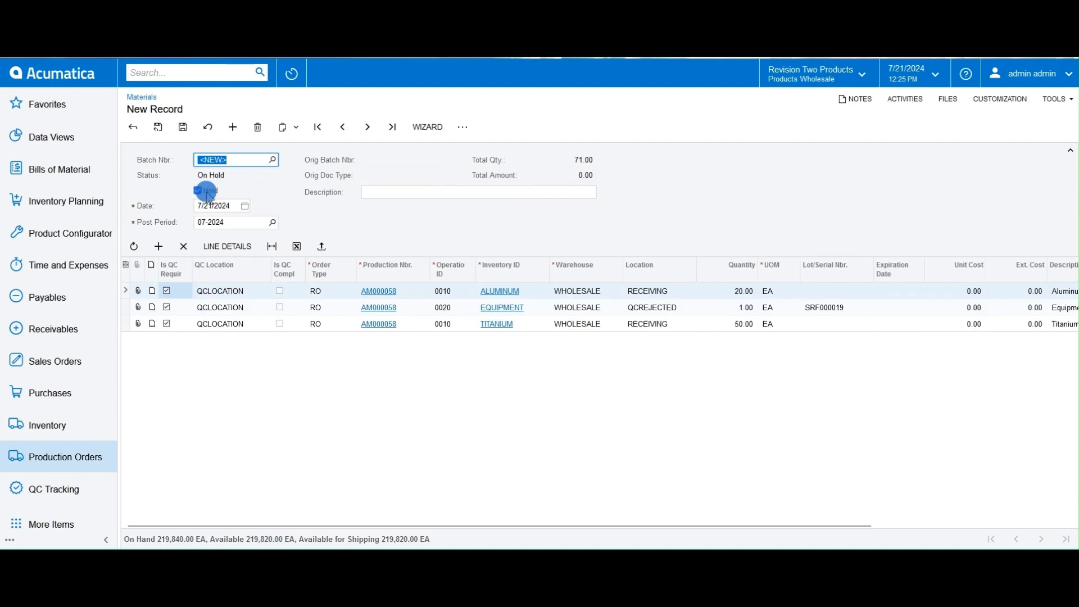
- Take the materials batch off hold, save it and send it to QC inspection
click(206, 191)
click(183, 126)
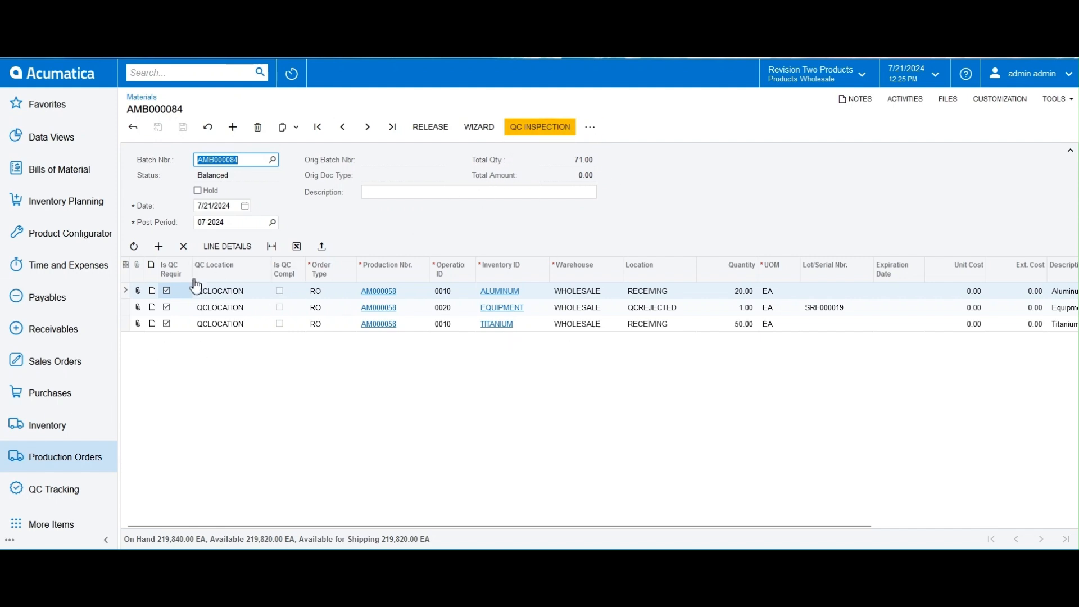
click(543, 129)
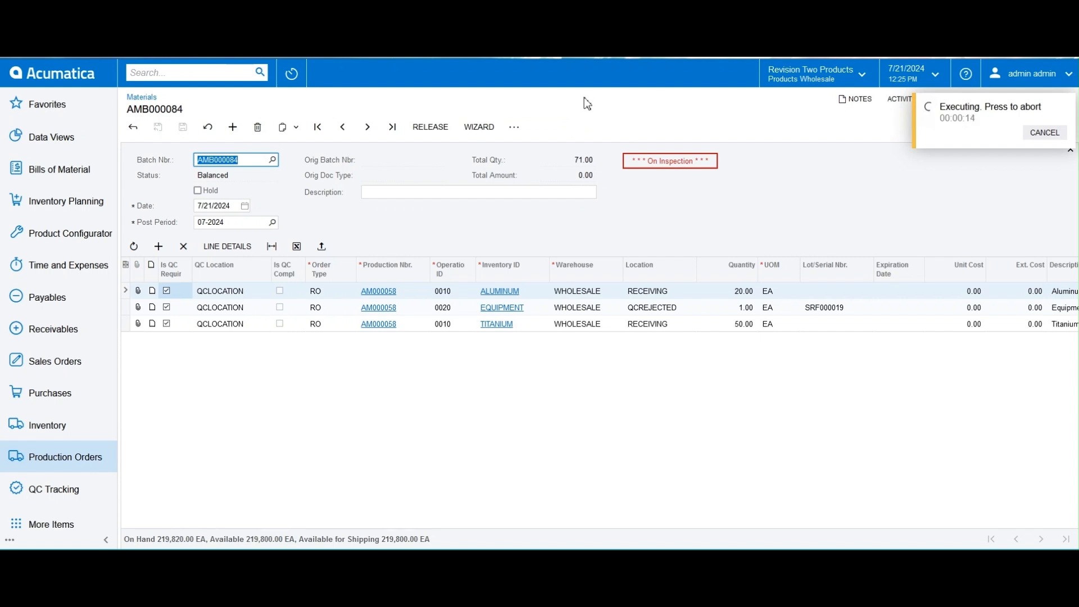
- Open QC Code Tracking / Inspection for the materials batch on inspection
drag(638, 162, 723, 153)
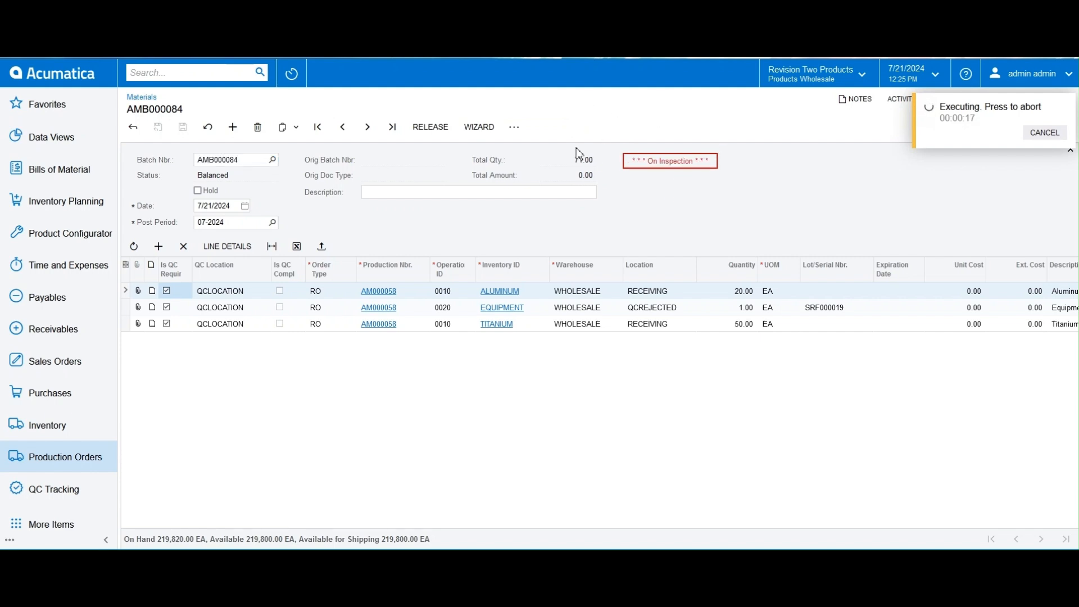
click(514, 127)
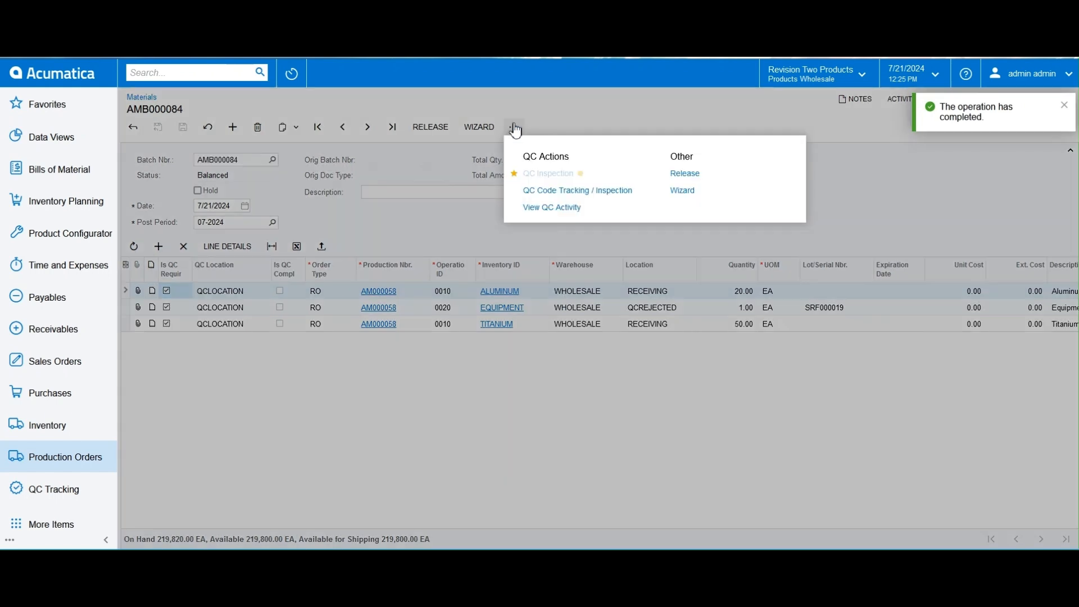
click(599, 191)
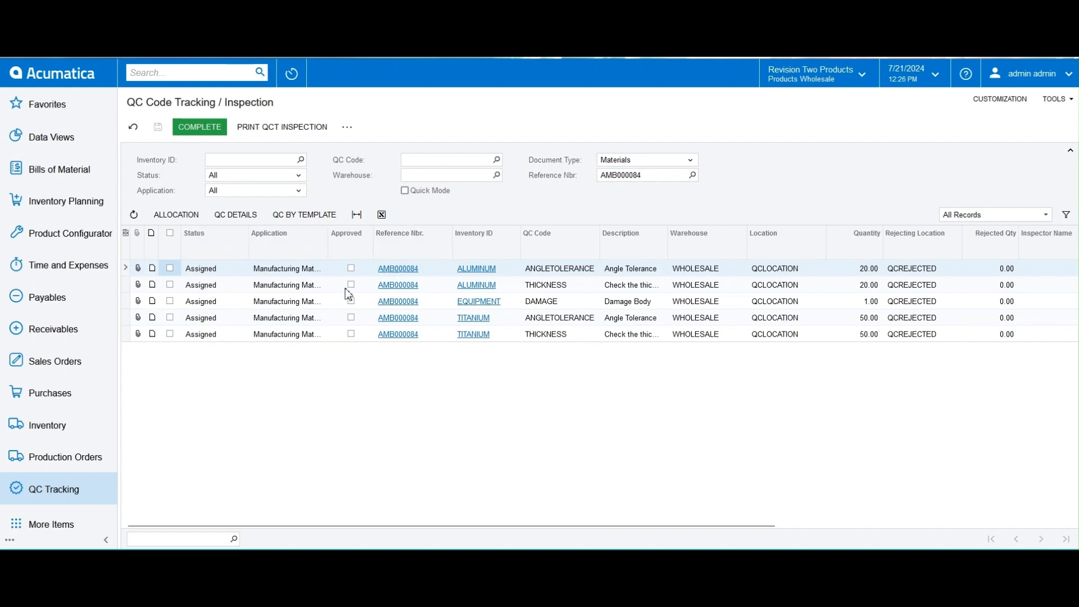
- Set the rejected quantity of the EQUIPMENT line to 1 and assign lot/serial number SRF000019 in its QC details
click(872, 303)
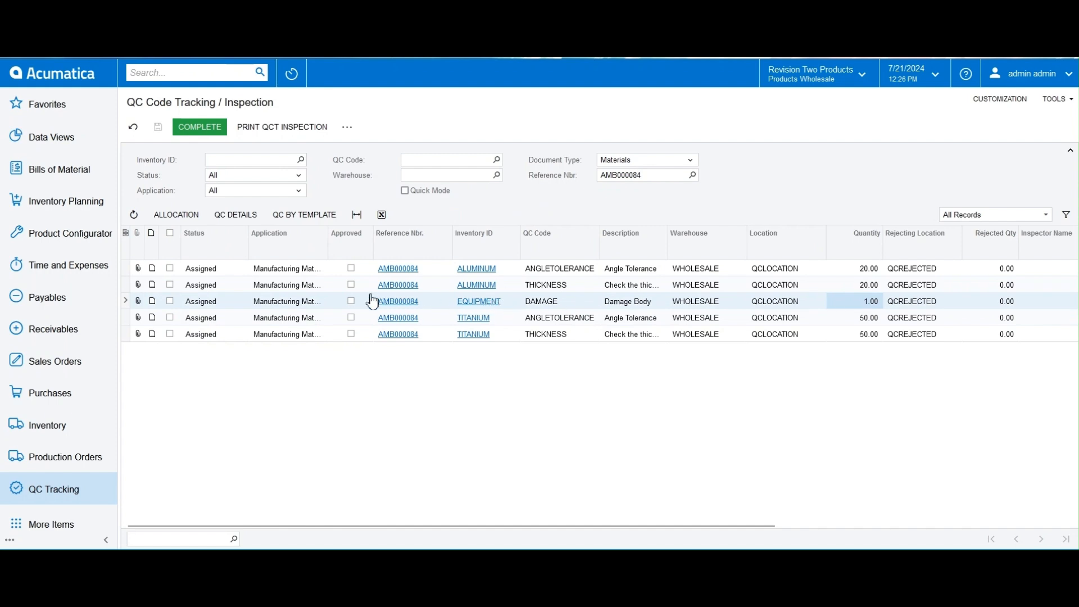
click(1003, 300)
text(1)
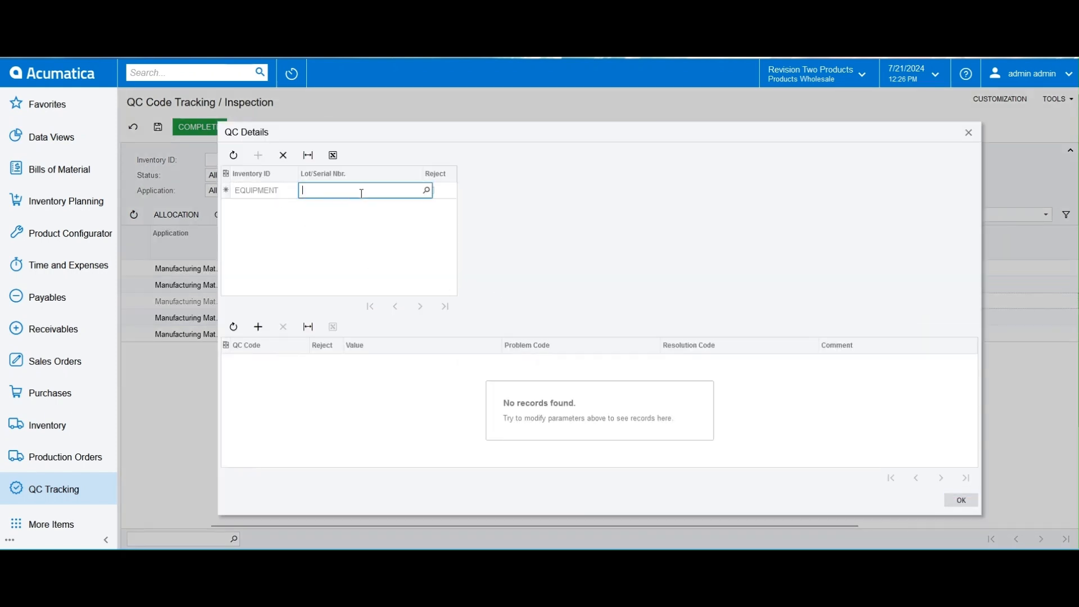
click(428, 191)
click(353, 271)
- Add QC code DAMAGE to the EQUIPMENT serial number, mark it as rejected and enter the value "damaged"
click(280, 373)
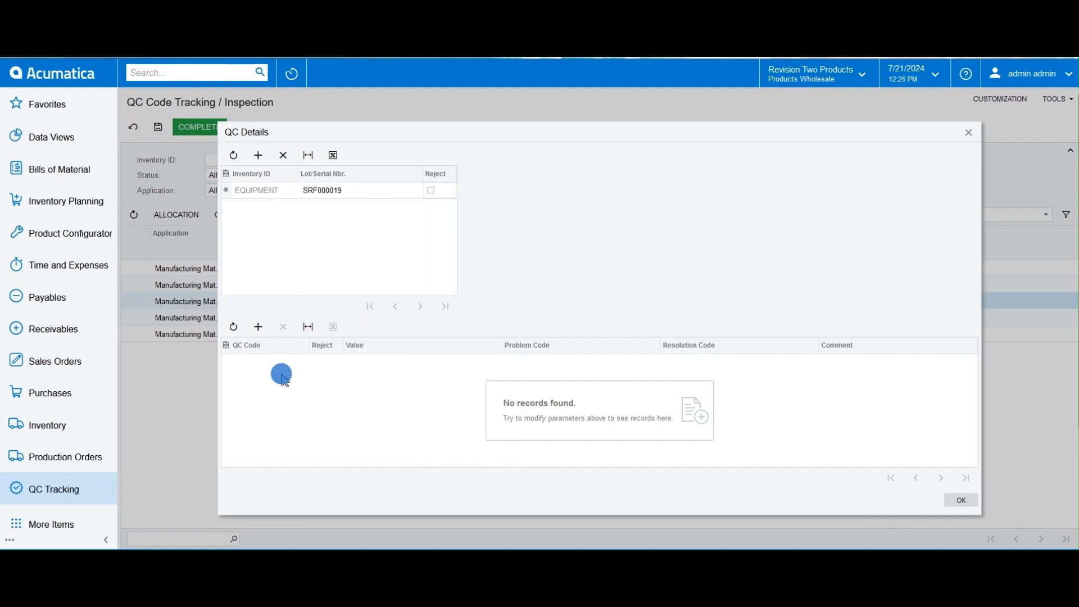
click(313, 363)
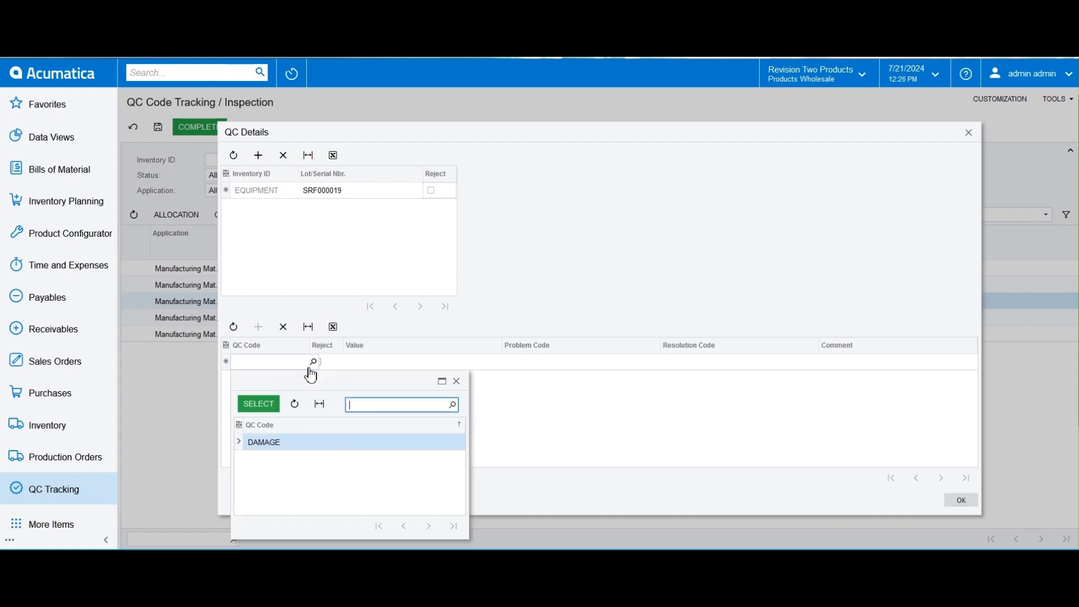
double_click(290, 444)
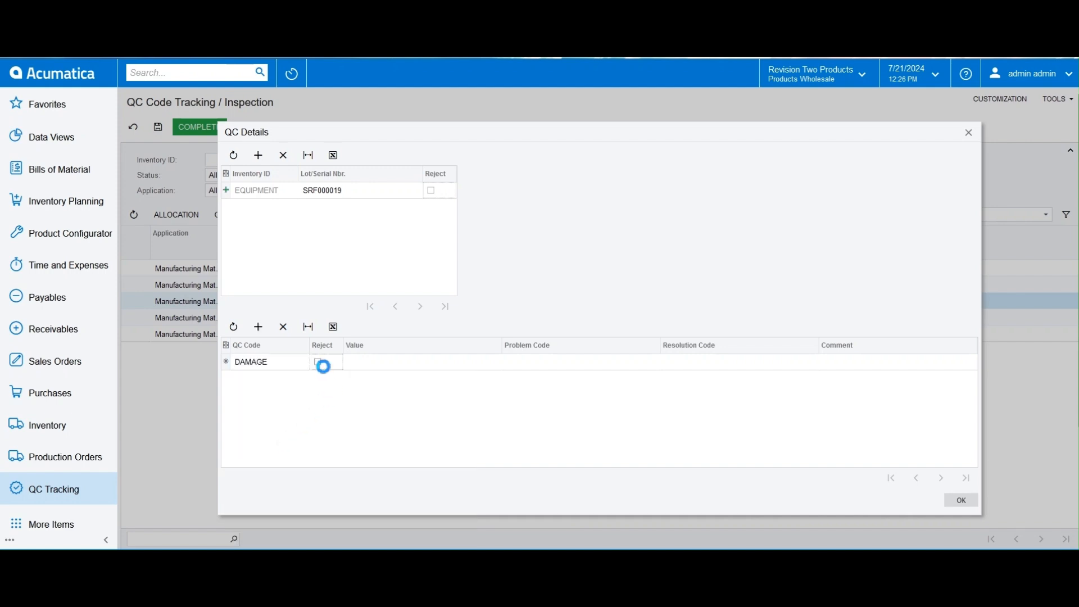
click(320, 363)
click(464, 362)
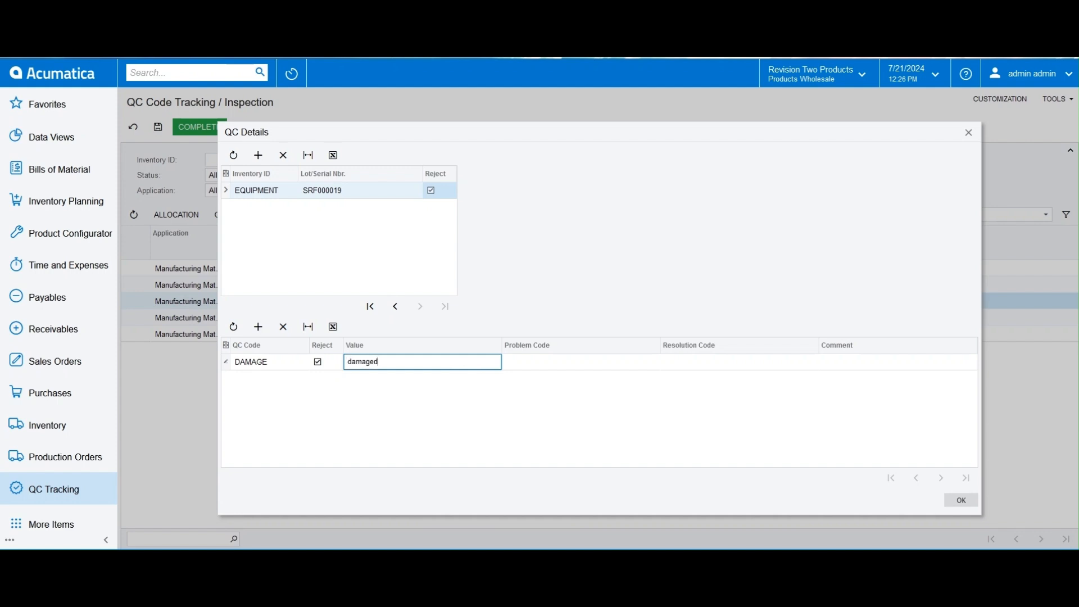
- Assign problem code DAMAGED, resolution code REPAIR and comment "Needs to be repaired" to the DAMAGE code, then confirm the QC details and save
click(662, 363)
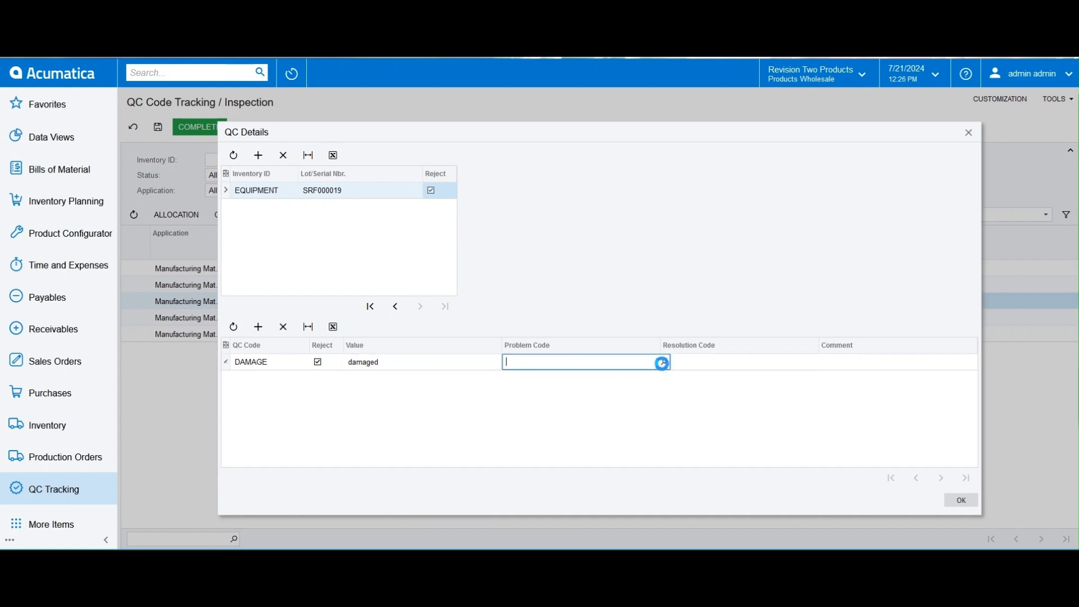
double_click(574, 442)
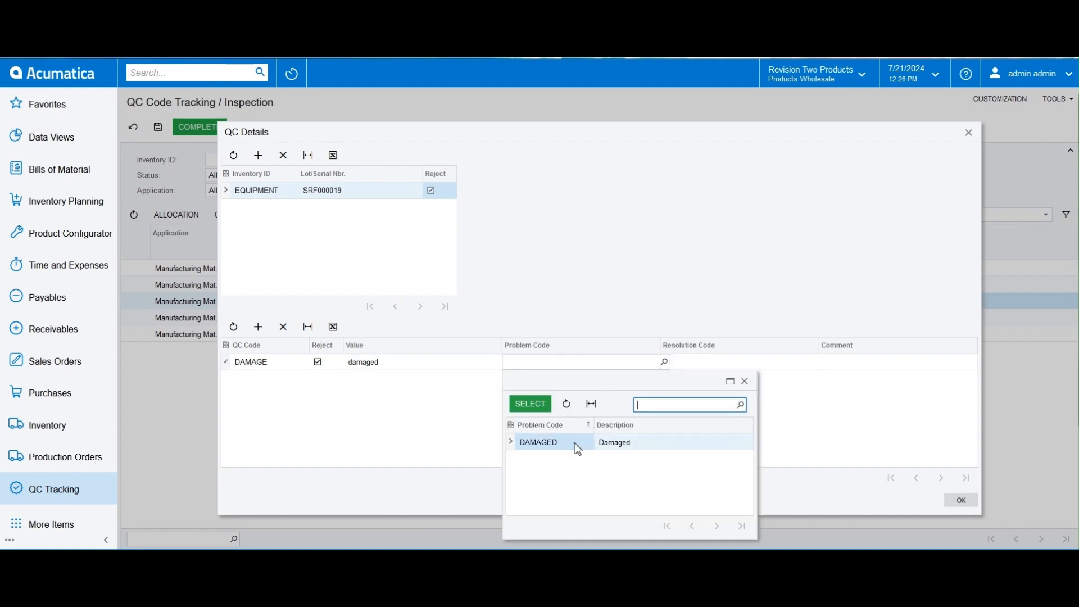
click(822, 361)
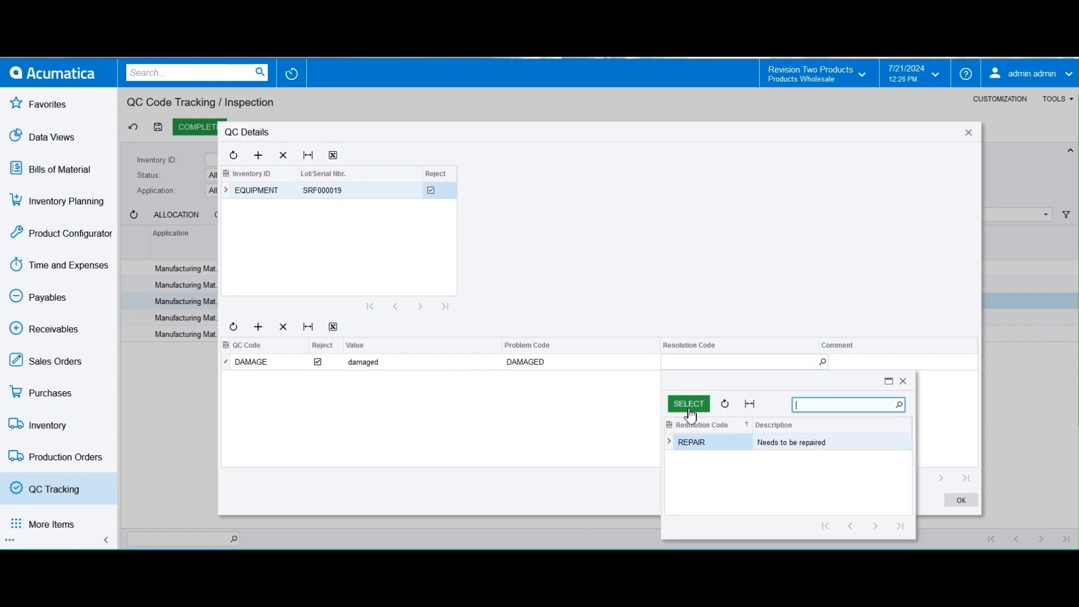
click(697, 442)
double_click(697, 442)
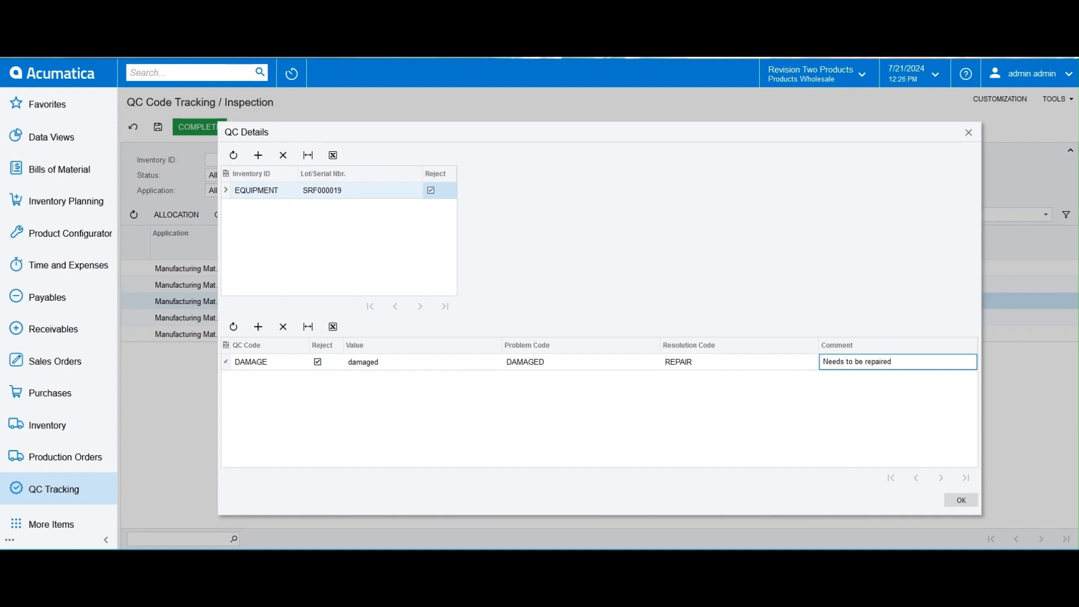
right_click(959, 510)
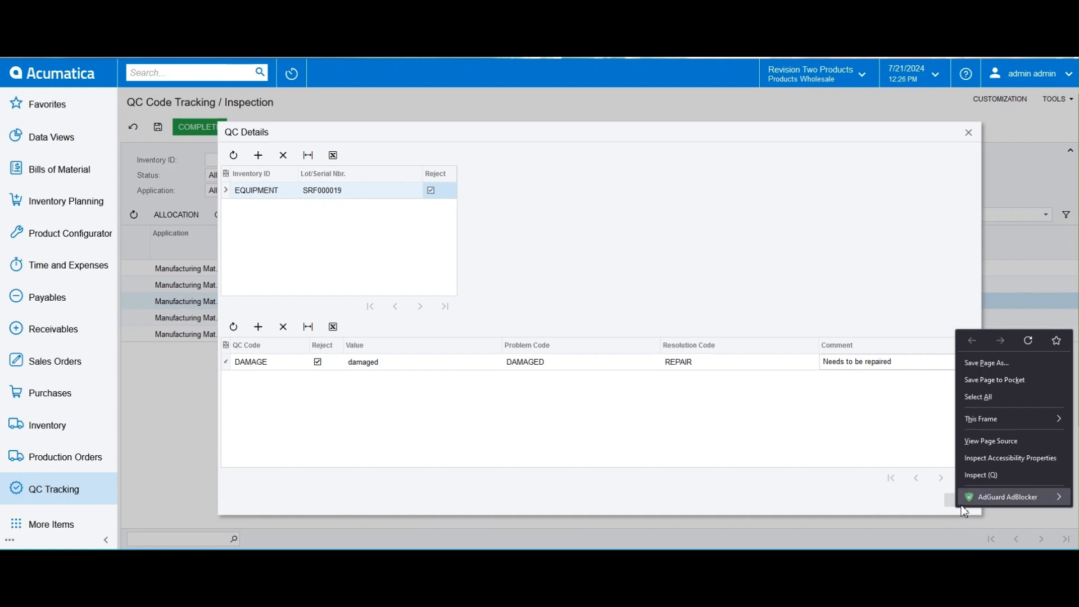
click(944, 509)
click(951, 504)
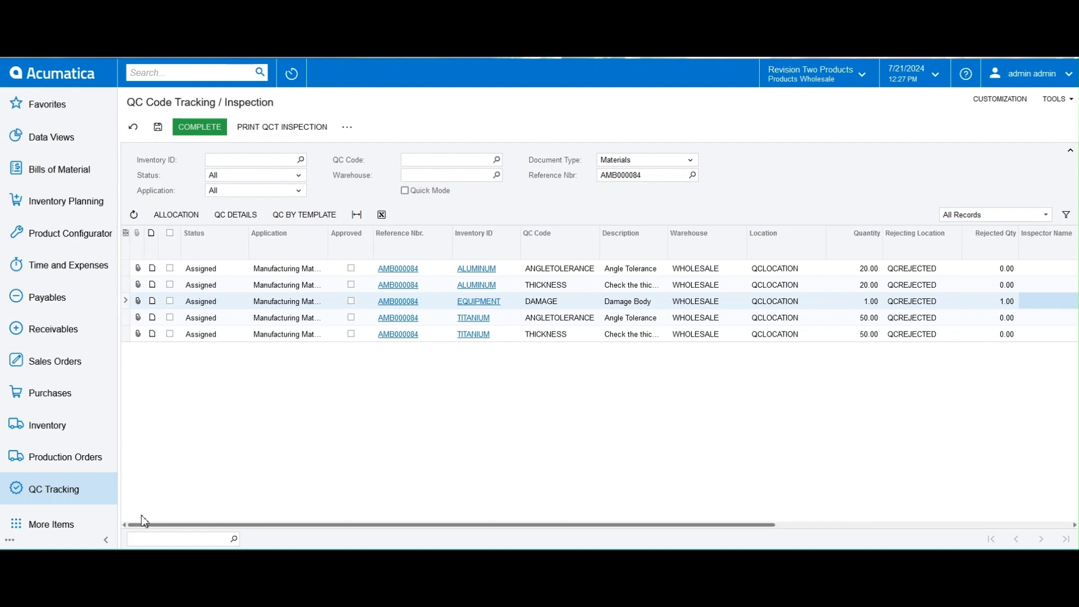
click(156, 128)
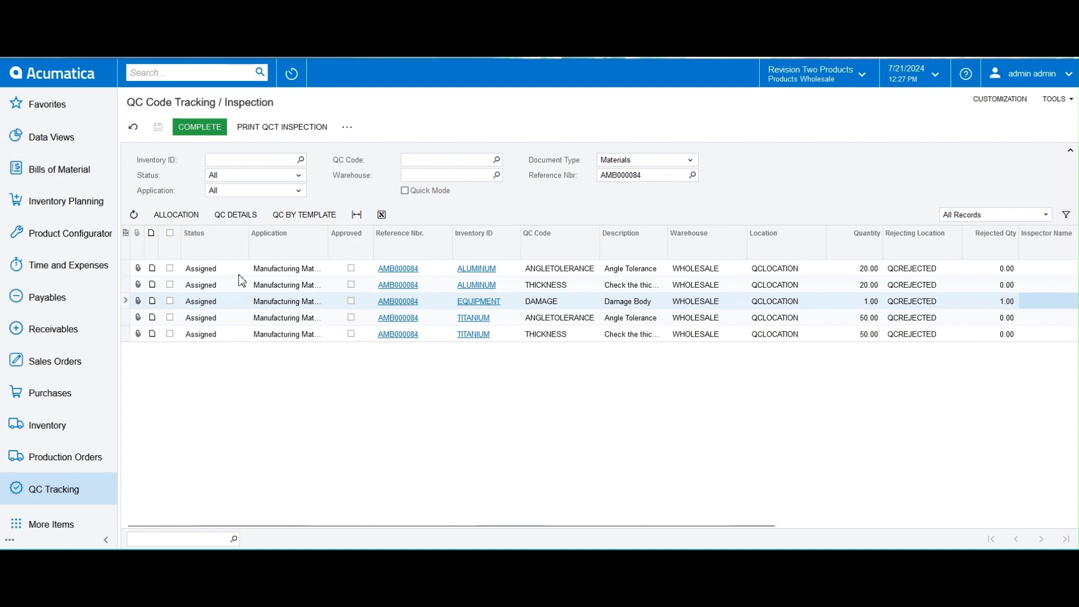
- Enable Quick Mode, mark all ALUMINUM, EQUIPMENT and TITANIUM inspection lines as completed, save and complete the inspection
click(405, 191)
click(170, 268)
click(170, 284)
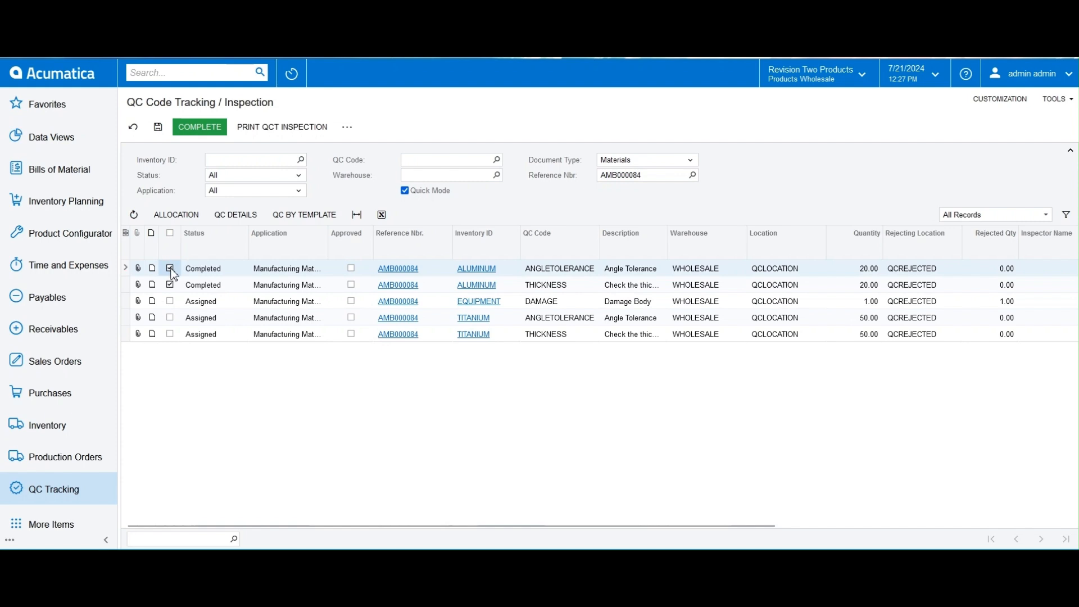
click(170, 301)
click(170, 317)
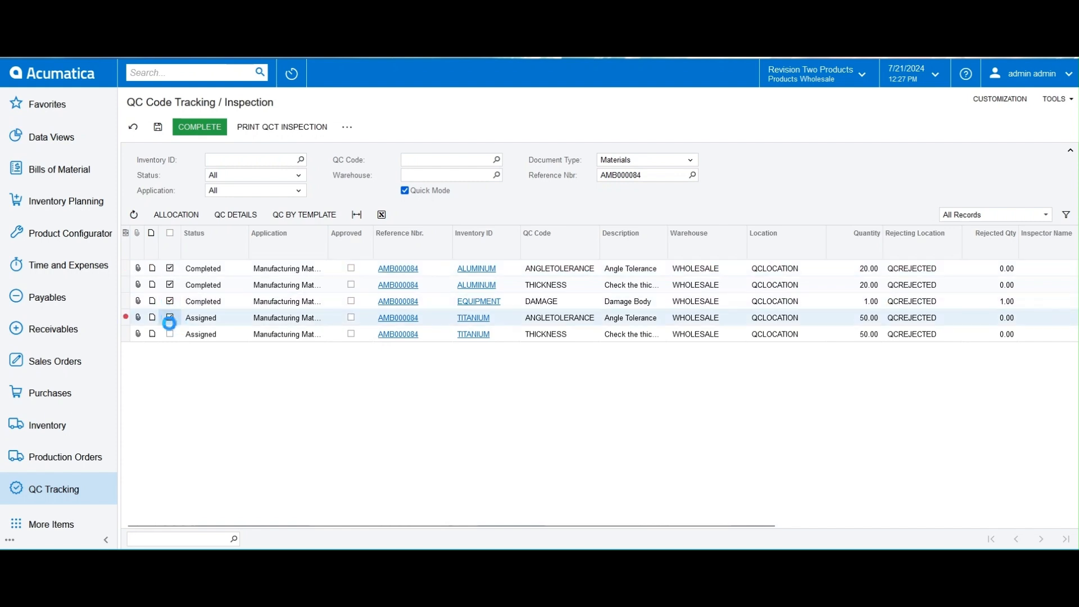
click(158, 127)
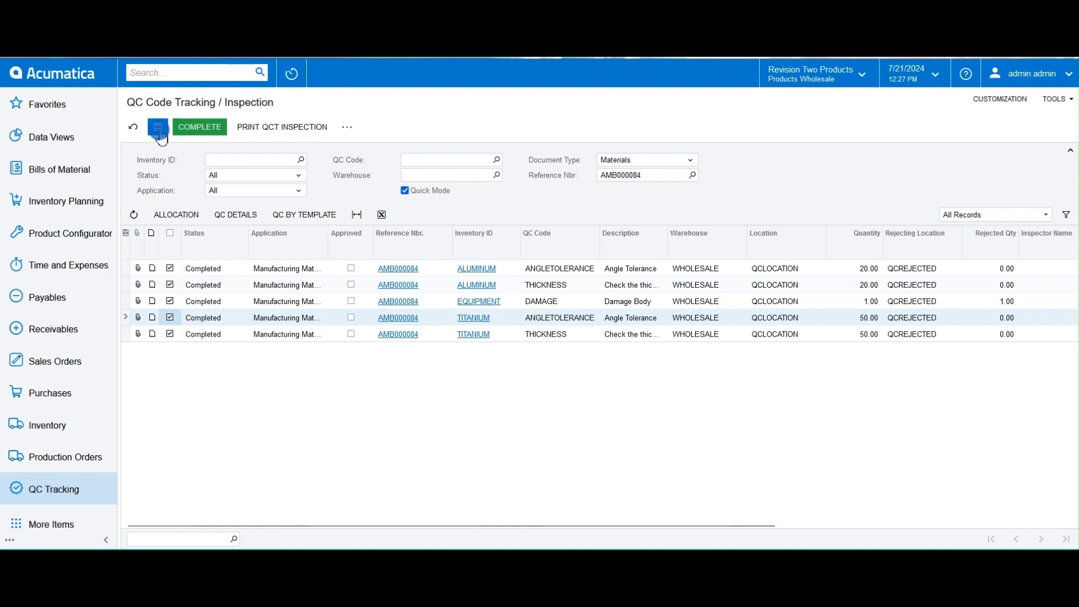
click(203, 129)
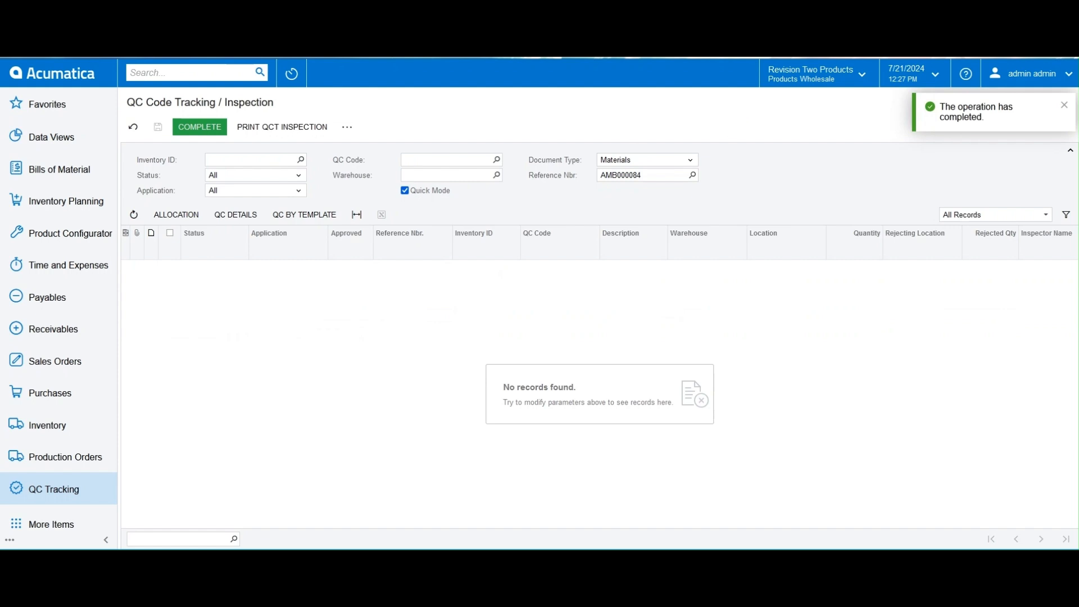
- Return to the materials batch, reload it and open the line details of the EQUIPMENT line
key(ctrl+shift+Tab)
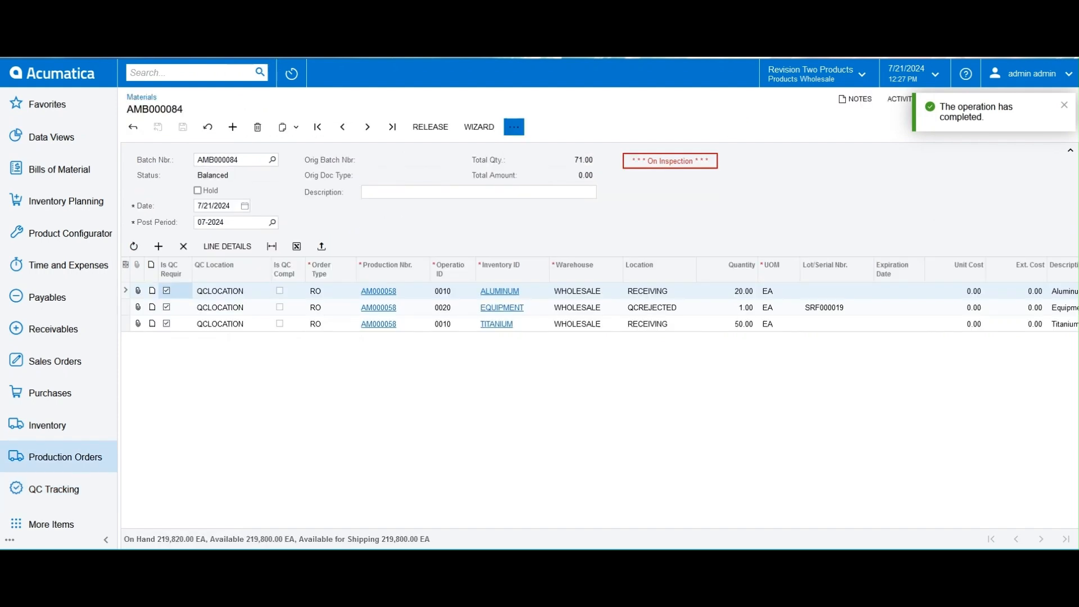
key(F5)
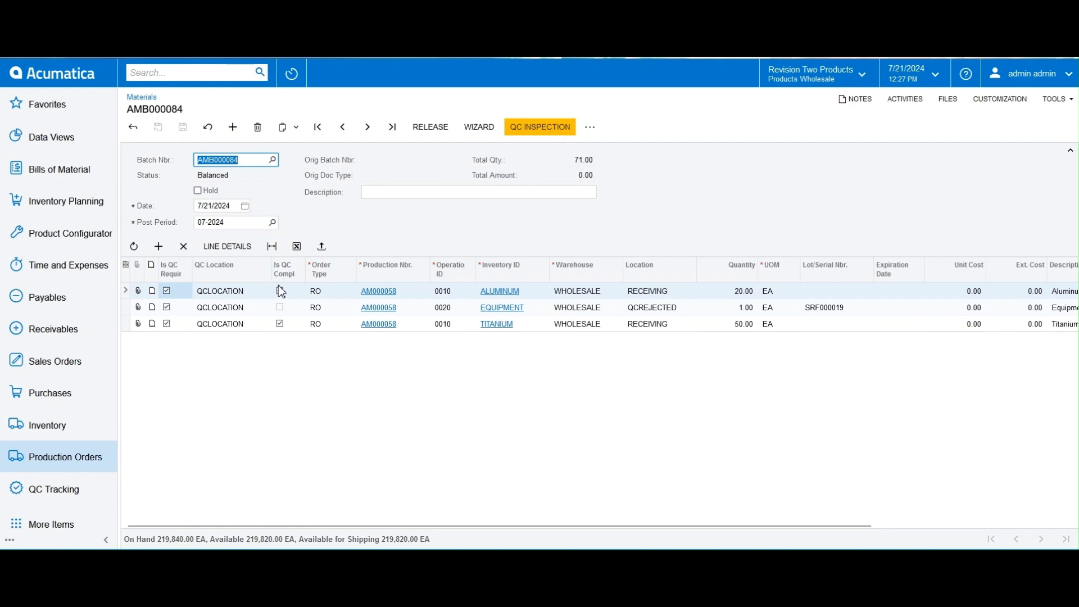
click(261, 309)
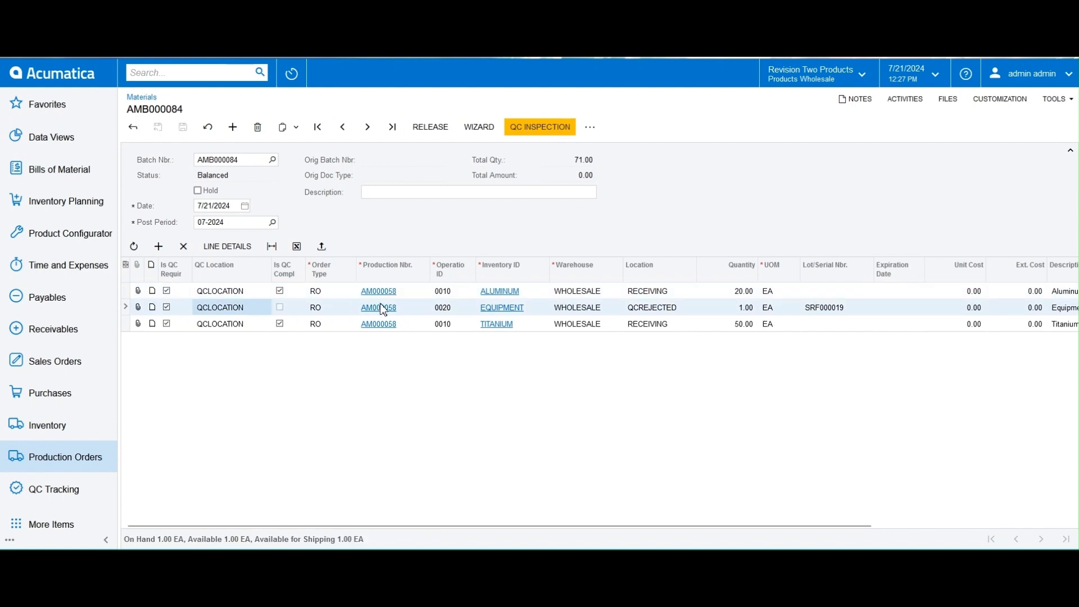
click(235, 252)
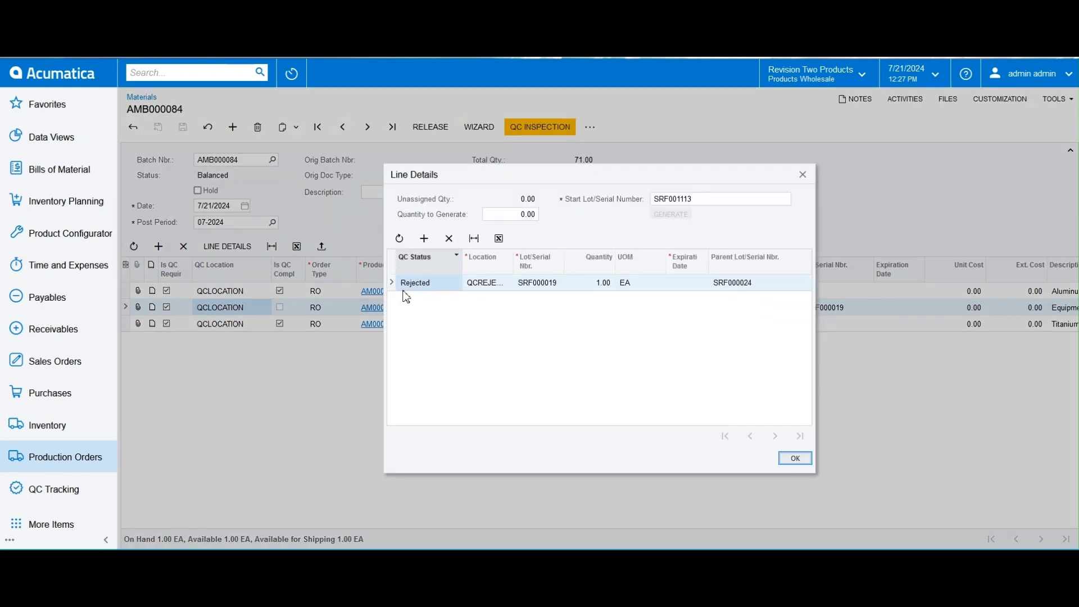
- Replace the rejected entry in the EQUIPMENT line details with a new one for lot/serial number SRF000019 and confirm
click(450, 243)
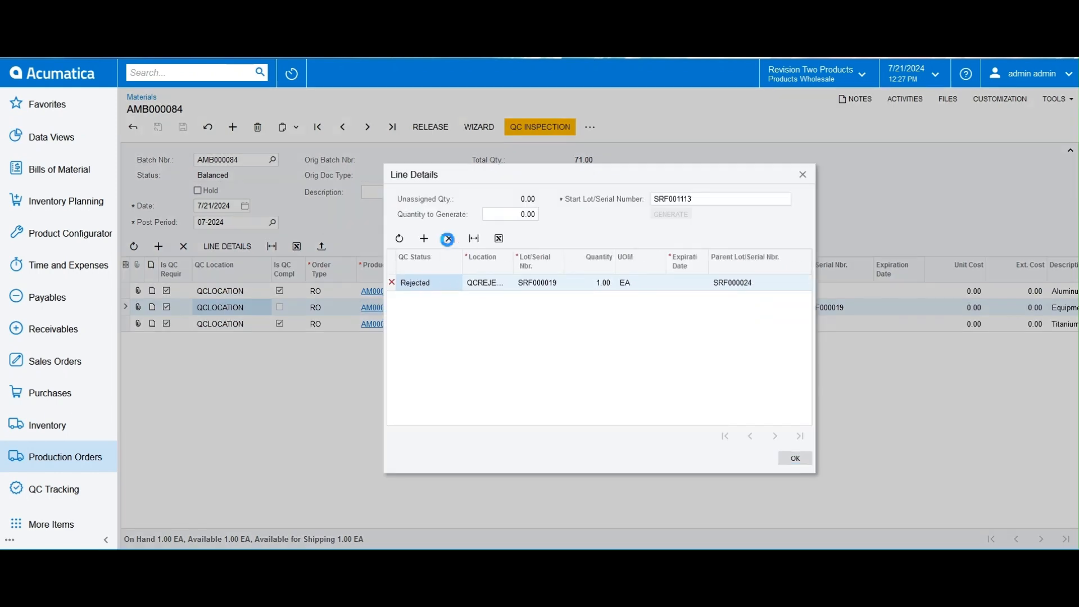
click(426, 239)
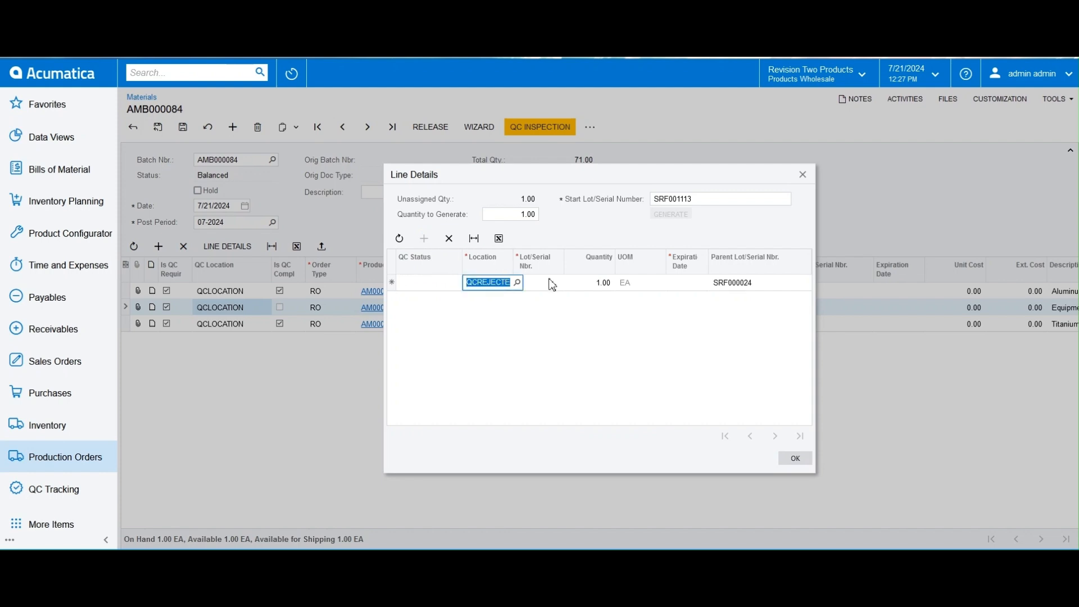
click(566, 282)
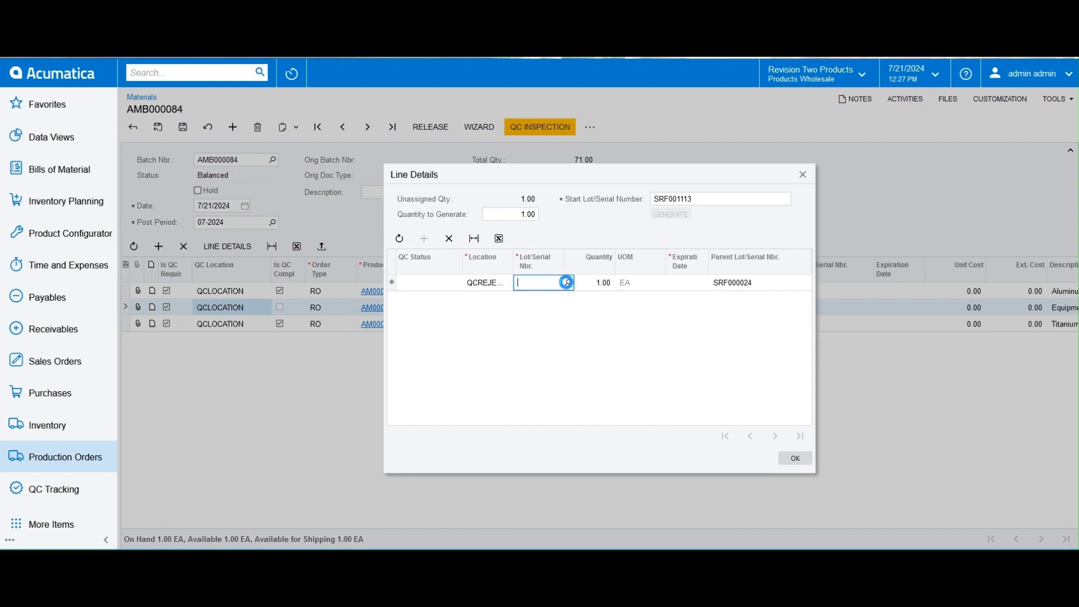
double_click(573, 363)
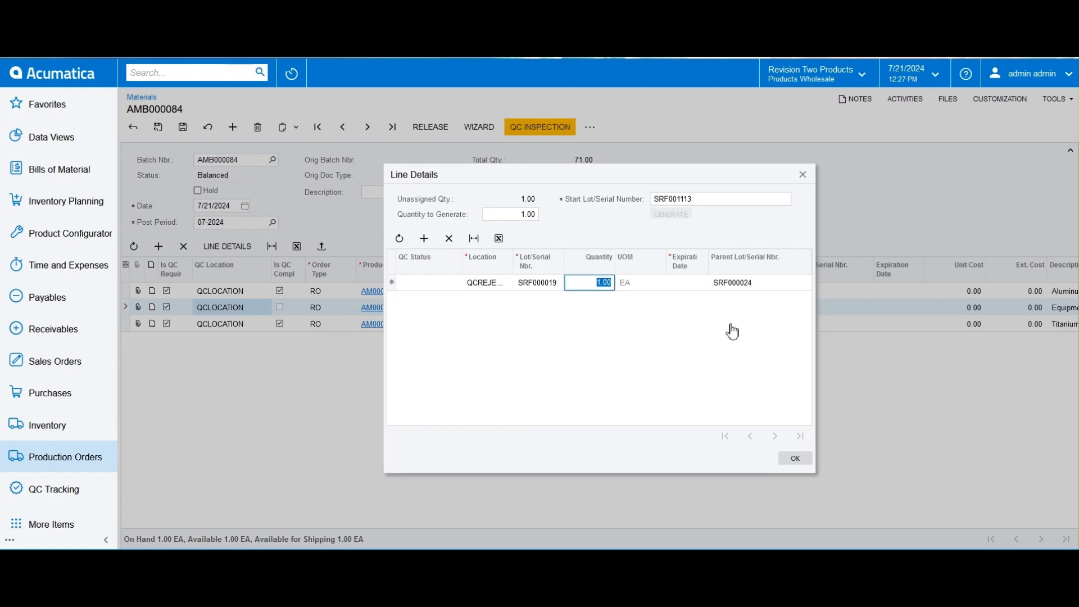
click(795, 458)
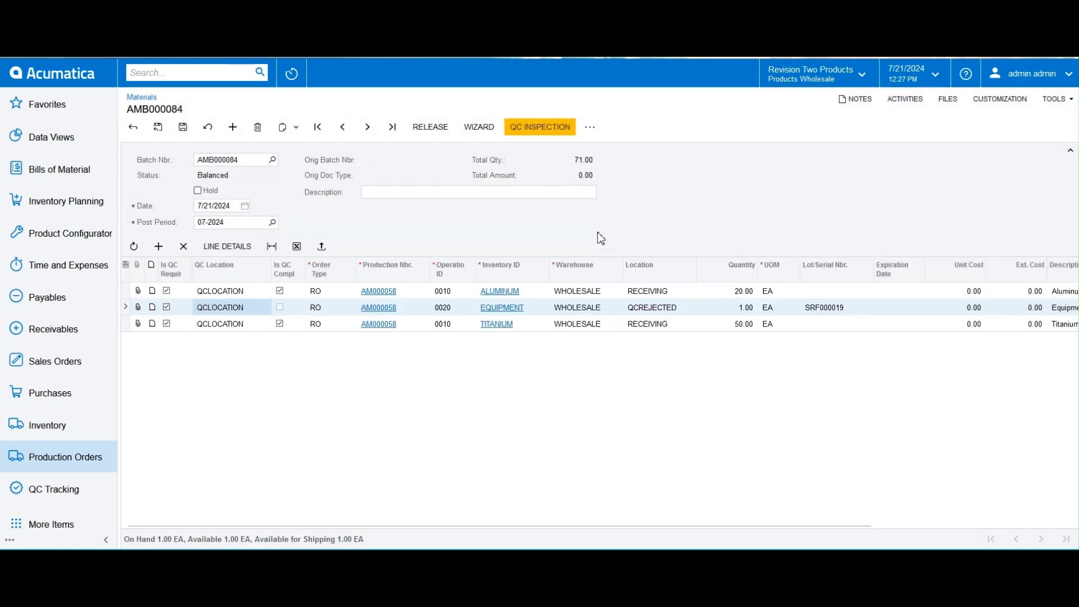
- Send the materials batch to QC inspection again and open its QC Code Tracking / Inspection
click(526, 129)
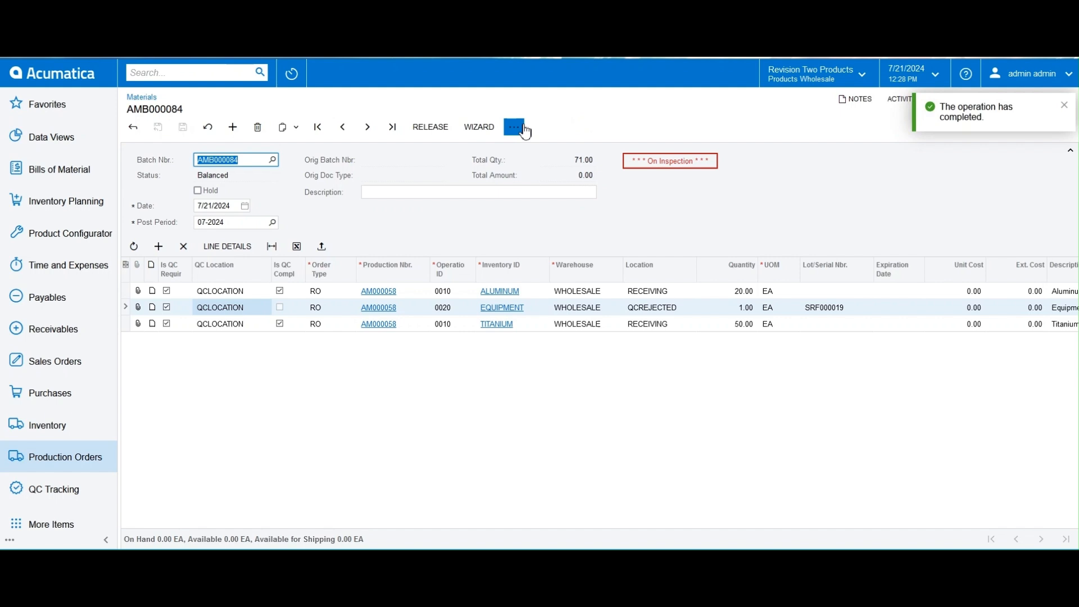
click(514, 127)
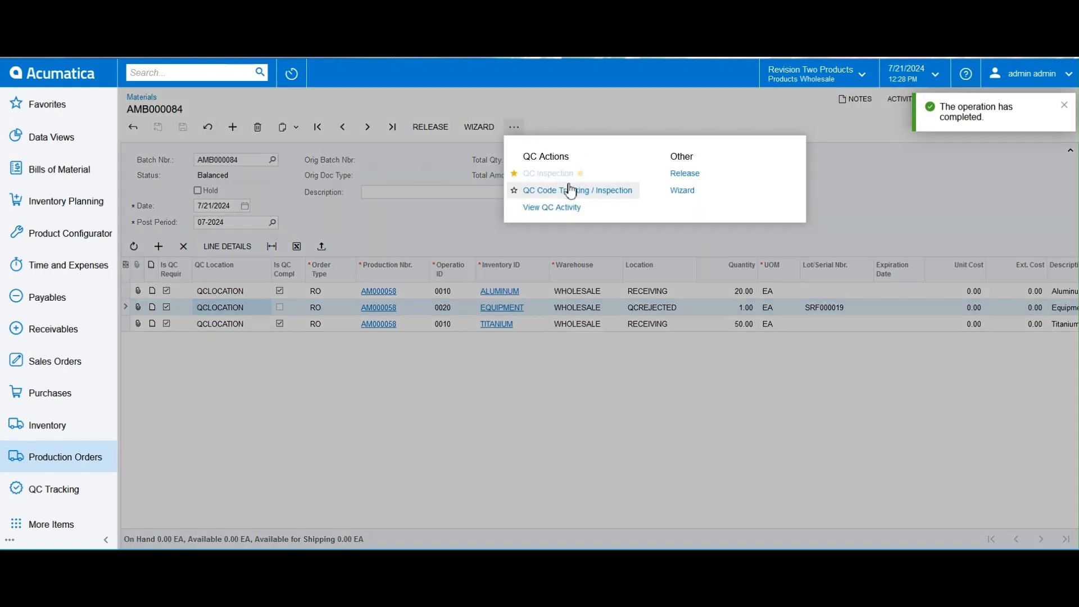
click(596, 191)
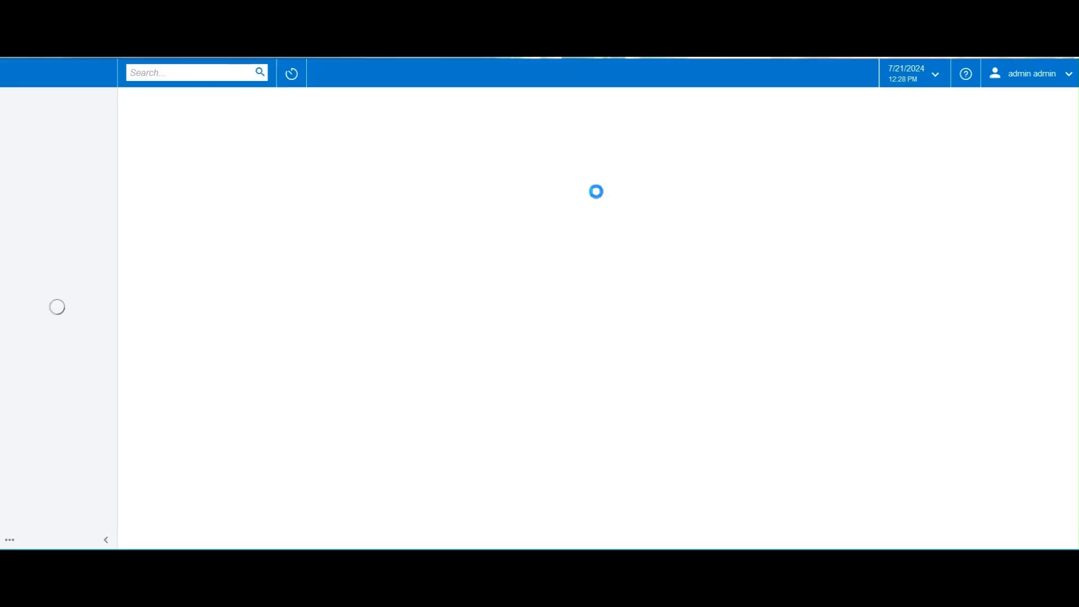
- Set the EQUIPMENT line's inspection status to Completed, select the line, save and complete the inspection
click(188, 269)
click(202, 269)
click(209, 308)
click(169, 265)
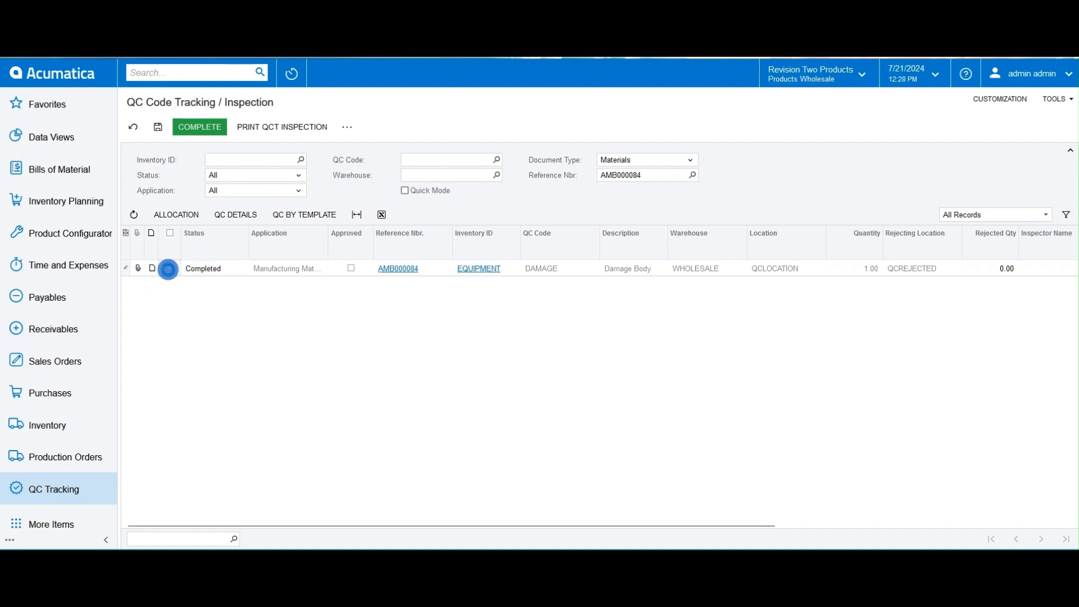
click(158, 127)
click(190, 133)
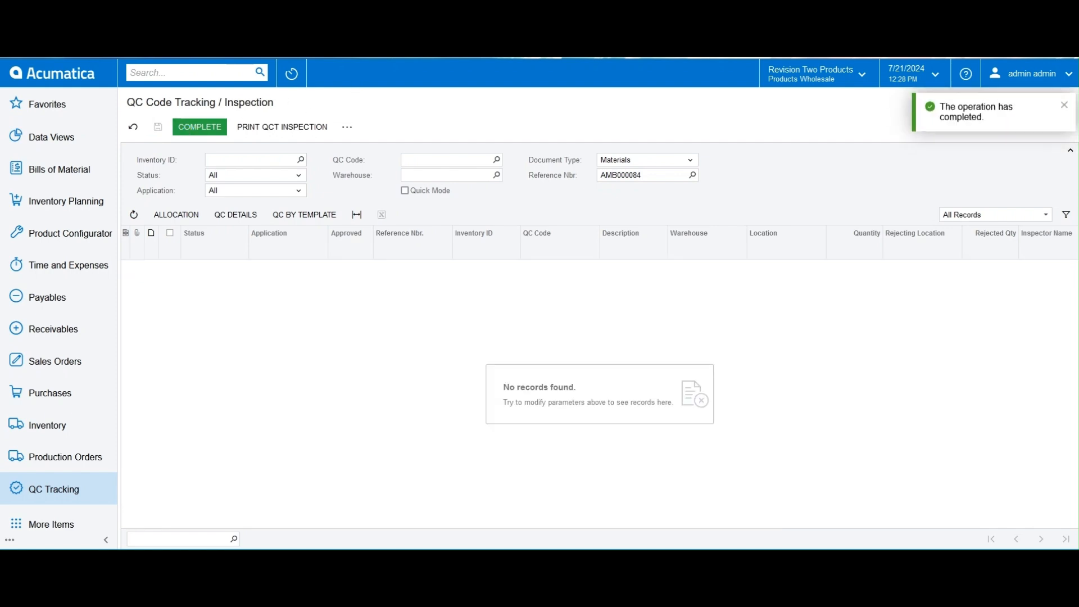
- Return to the materials batch, reload it and release it
key(ctrl+shift+Tab)
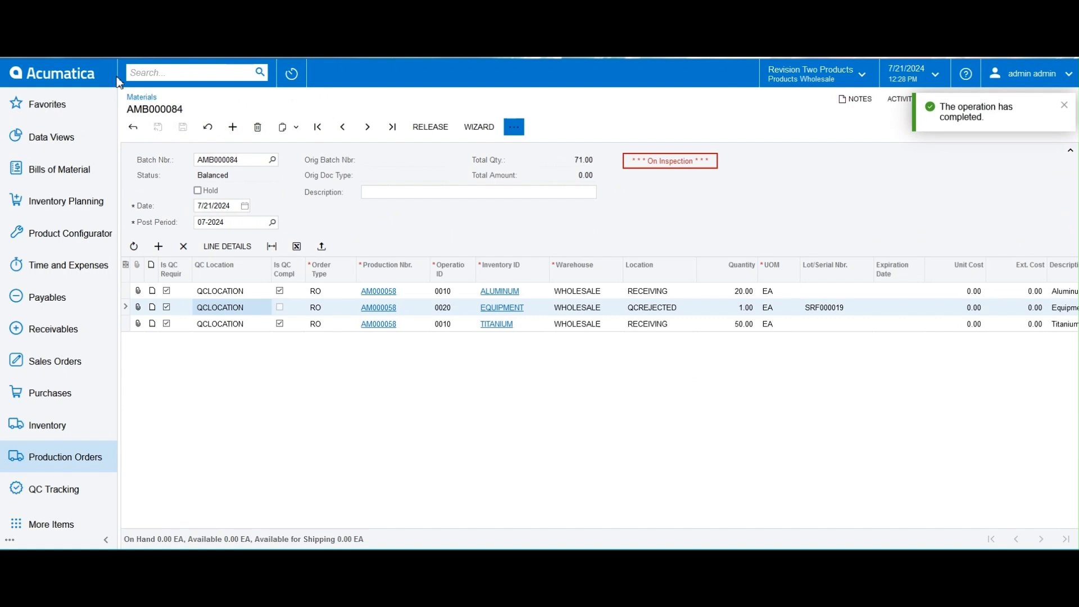
key(F5)
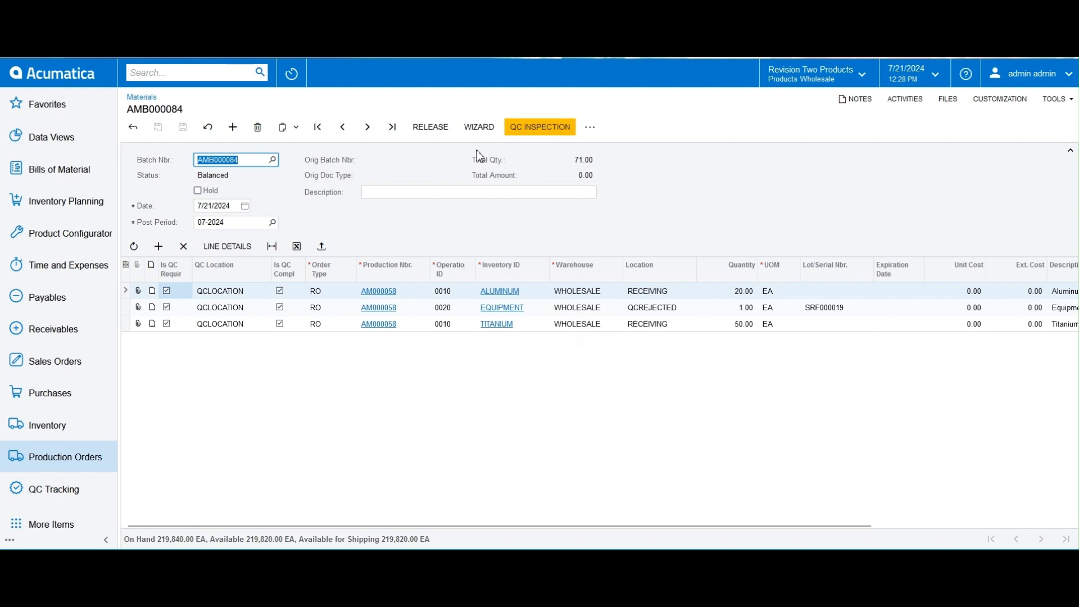
click(430, 124)
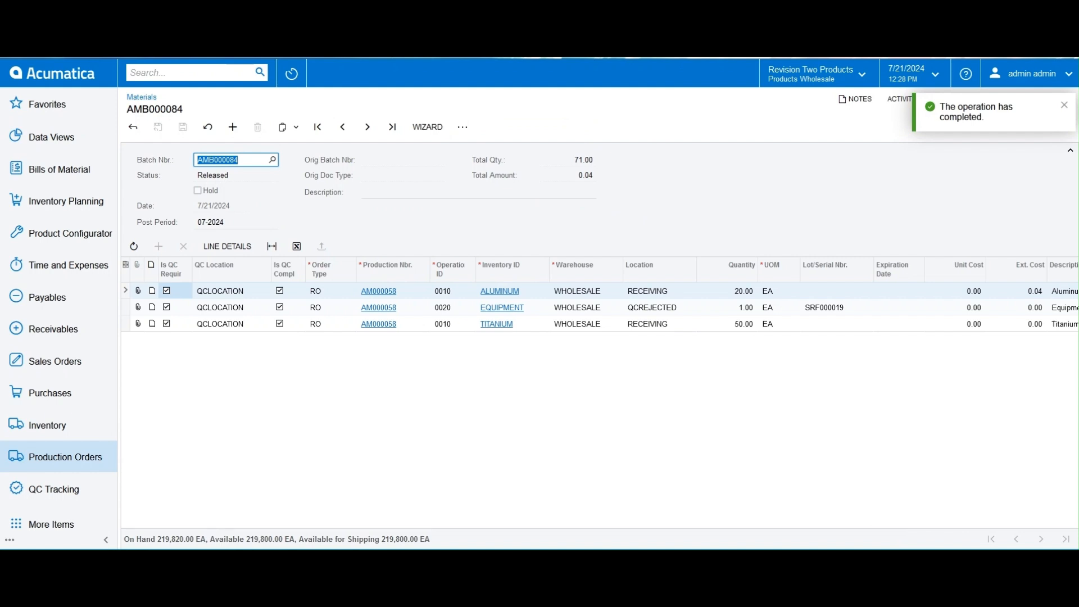
- Open the Production Order Details of the MEDINSTR order to check the QC completion of its materials
click(87, 453)
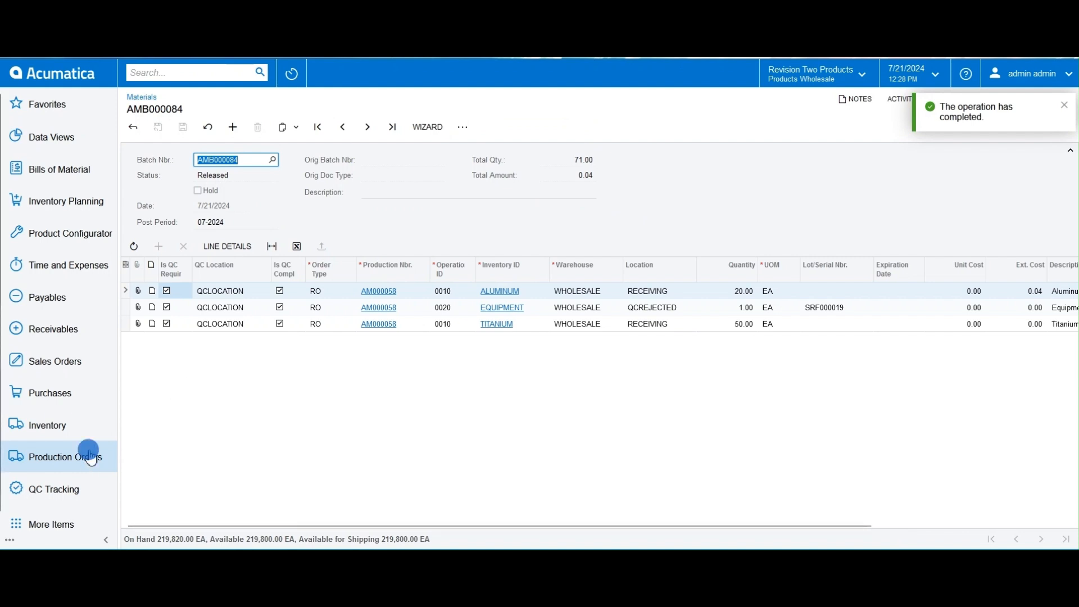
click(389, 227)
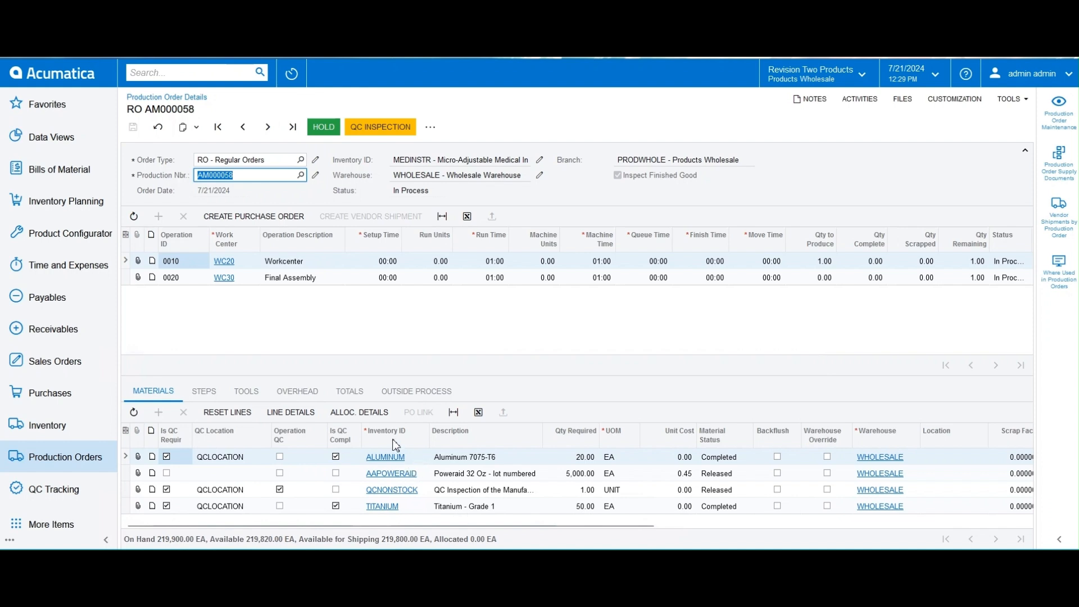
click(419, 507)
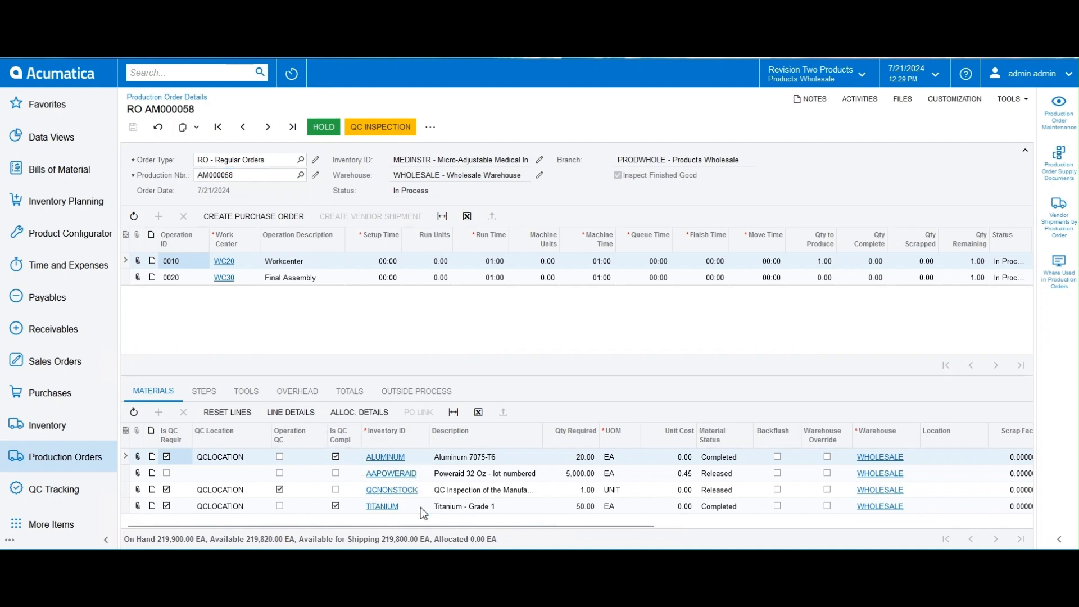
- Send the MEDINSTR order's operation QC items to QC inspection and open their QC Code Tracking / Inspection
click(254, 493)
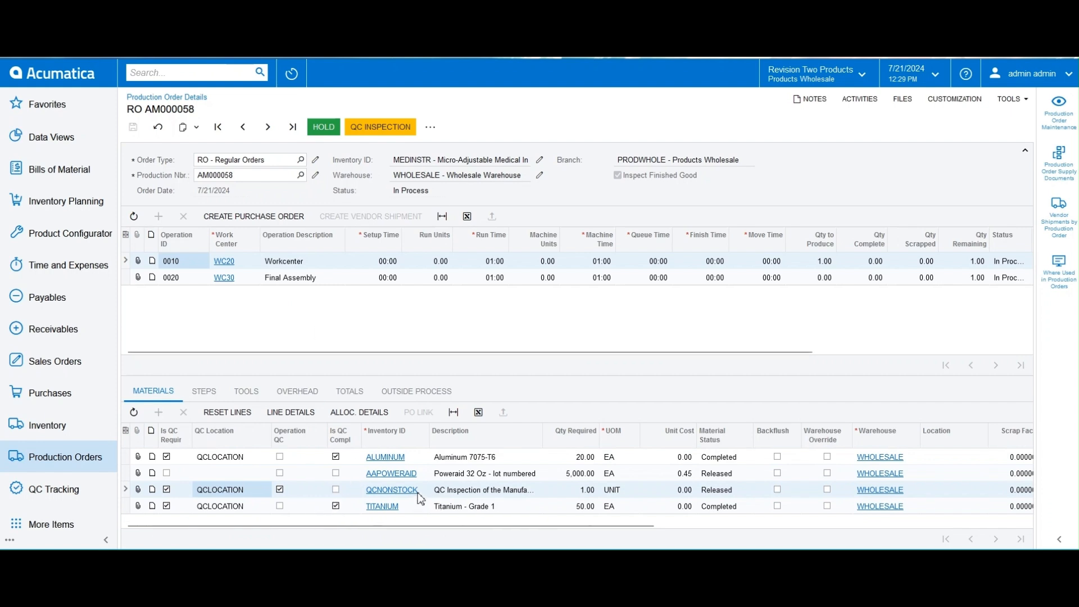
click(373, 124)
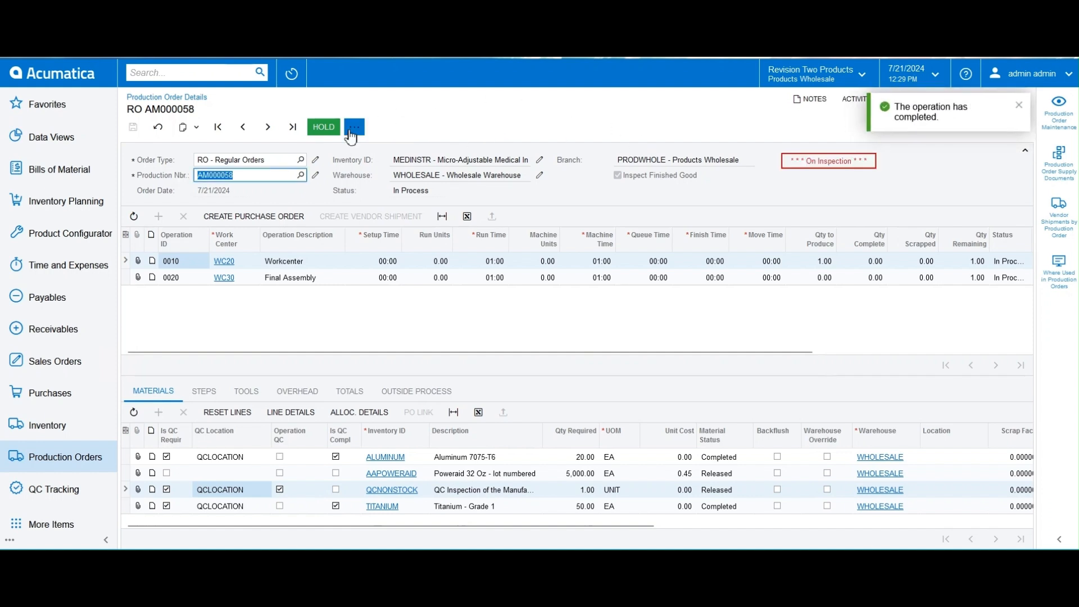
click(352, 129)
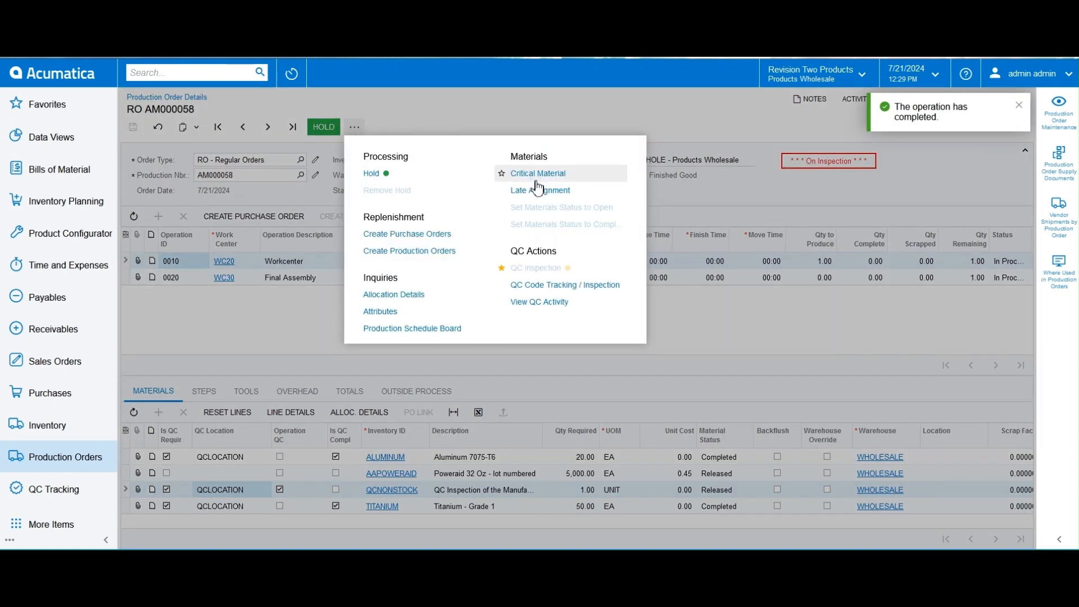
click(546, 287)
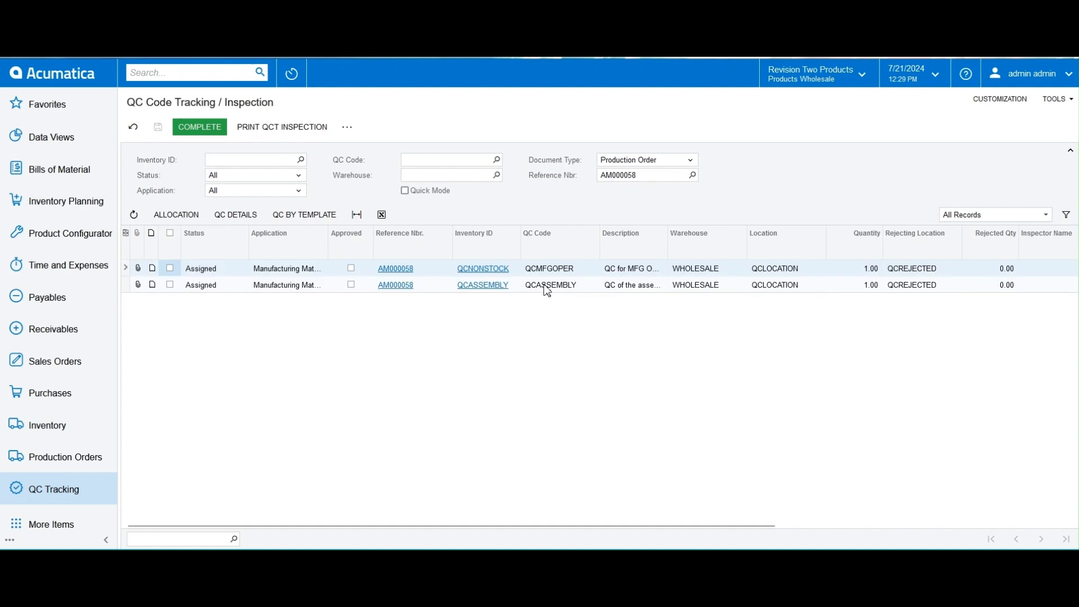
- Approve the QCNONSTOCK and QCASSEMBLY inspection lines and set both statuses to Completed
click(351, 268)
click(351, 284)
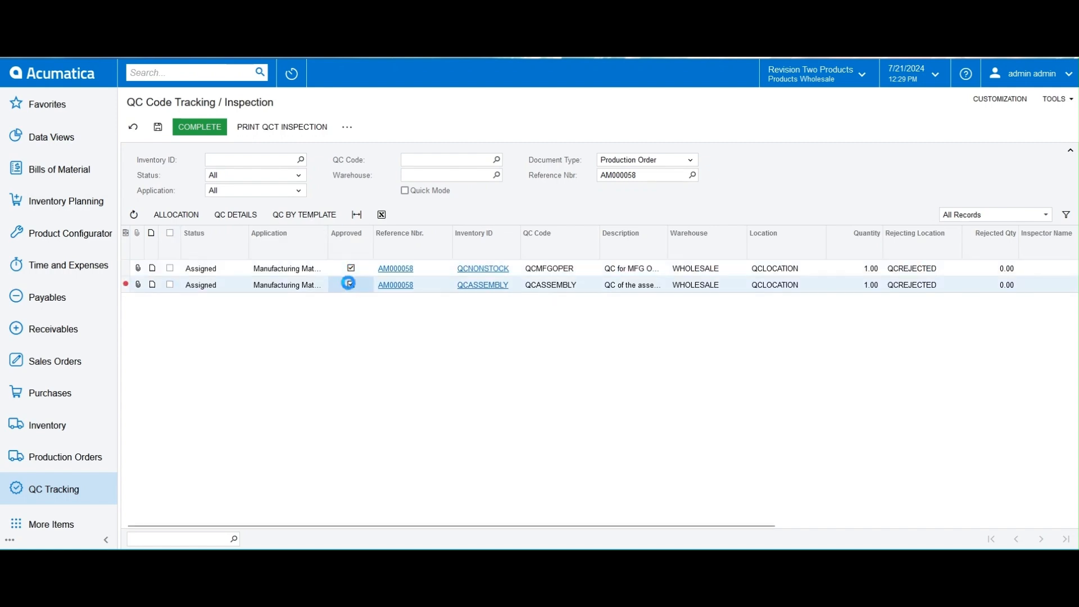
click(192, 267)
click(191, 267)
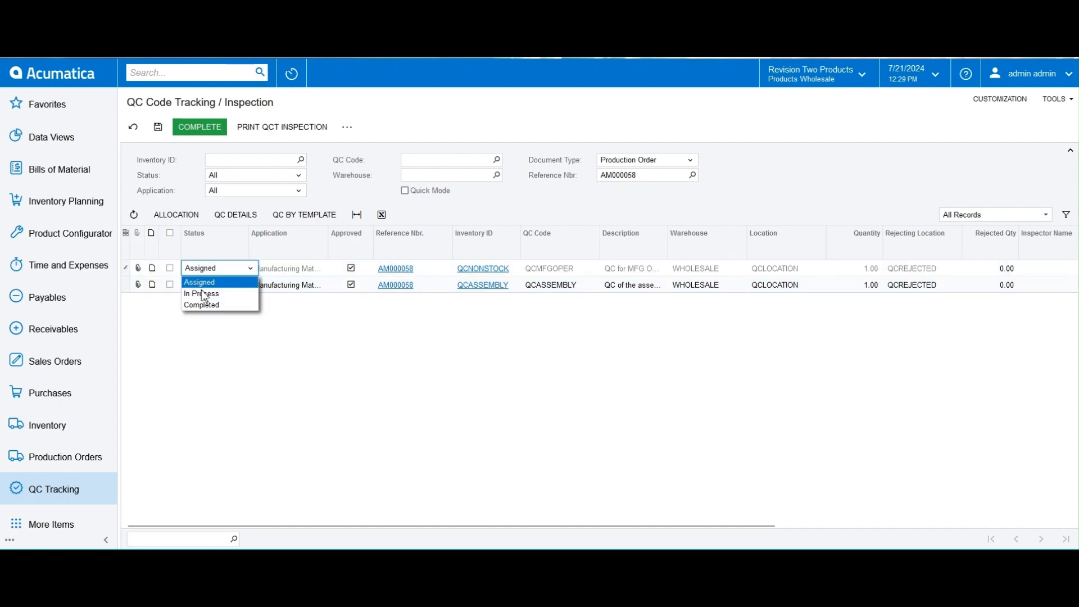
click(209, 305)
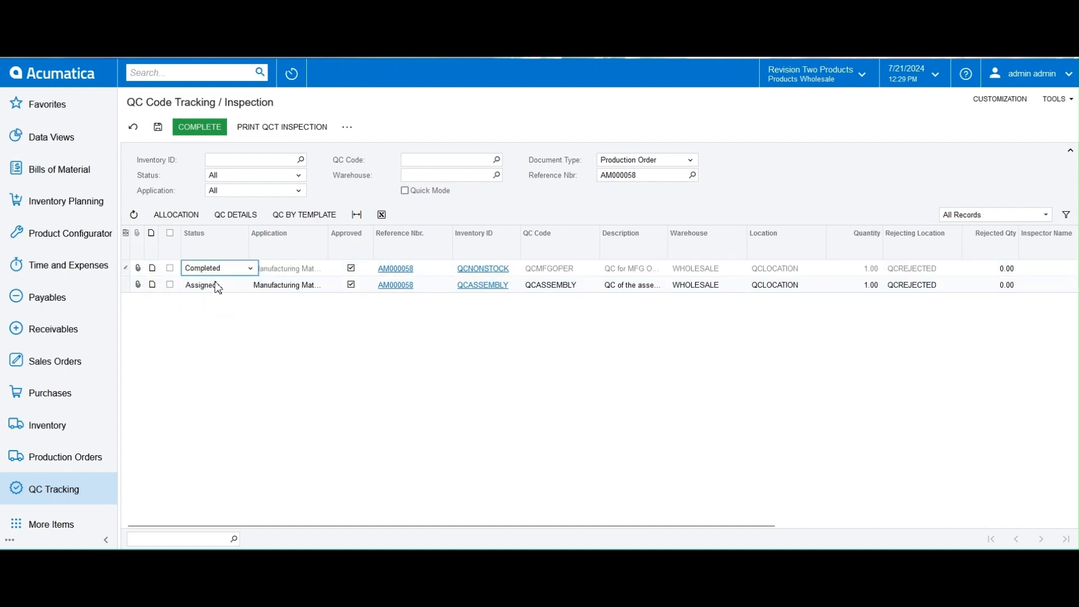
click(218, 286)
click(218, 285)
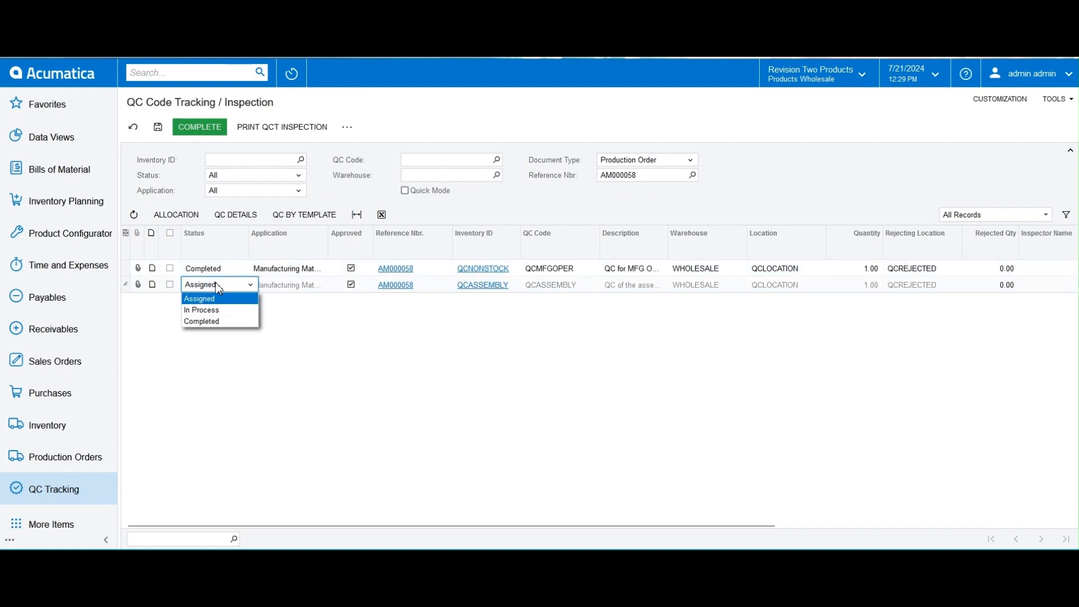
click(212, 321)
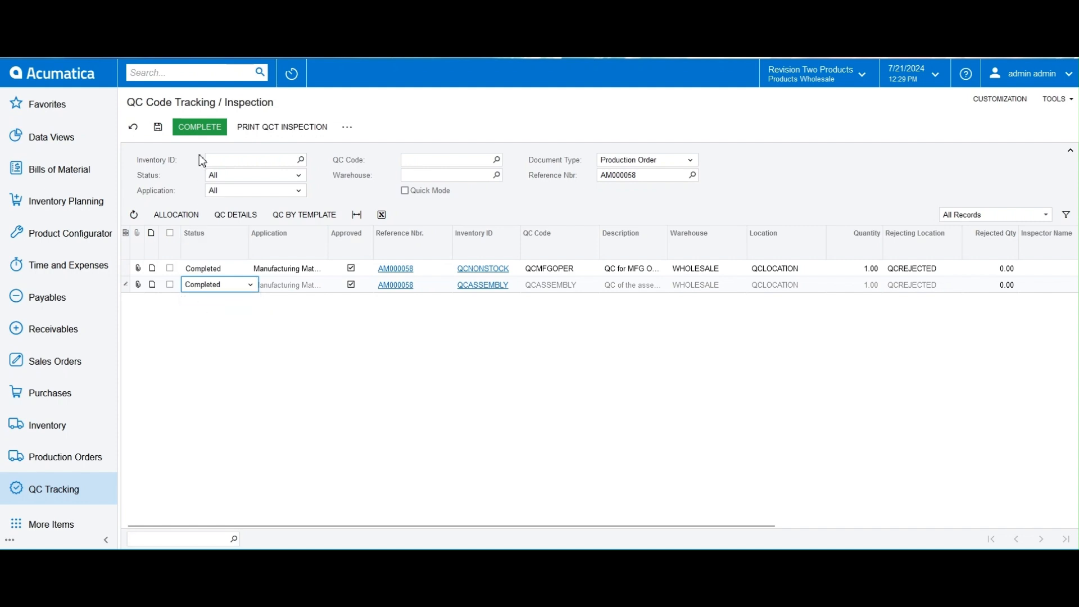
- Save the inspection changes, select both lines, save again and complete their inspection
click(158, 125)
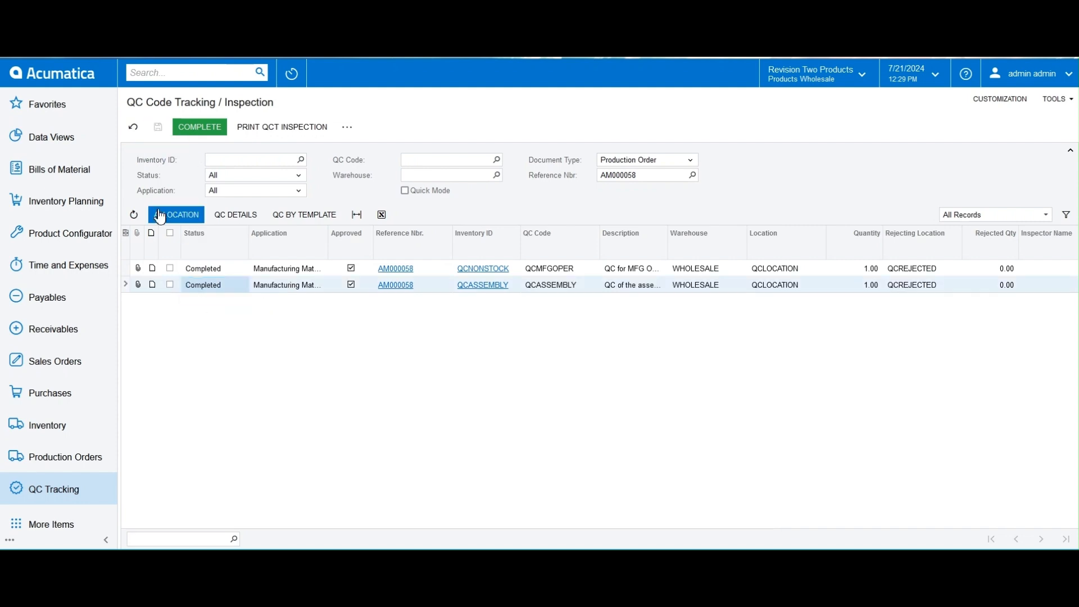
click(171, 269)
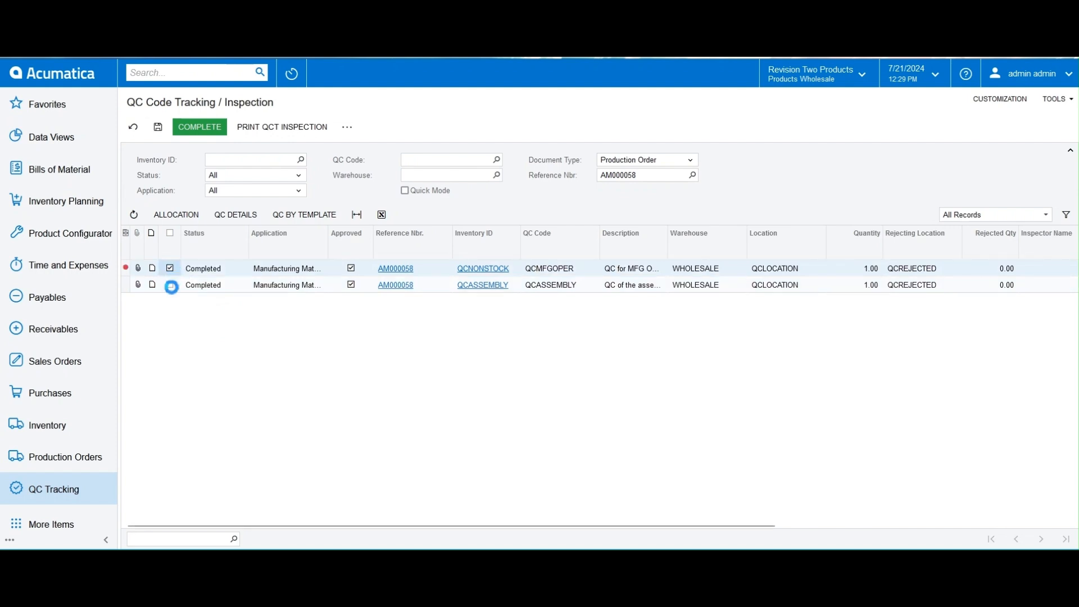
click(171, 286)
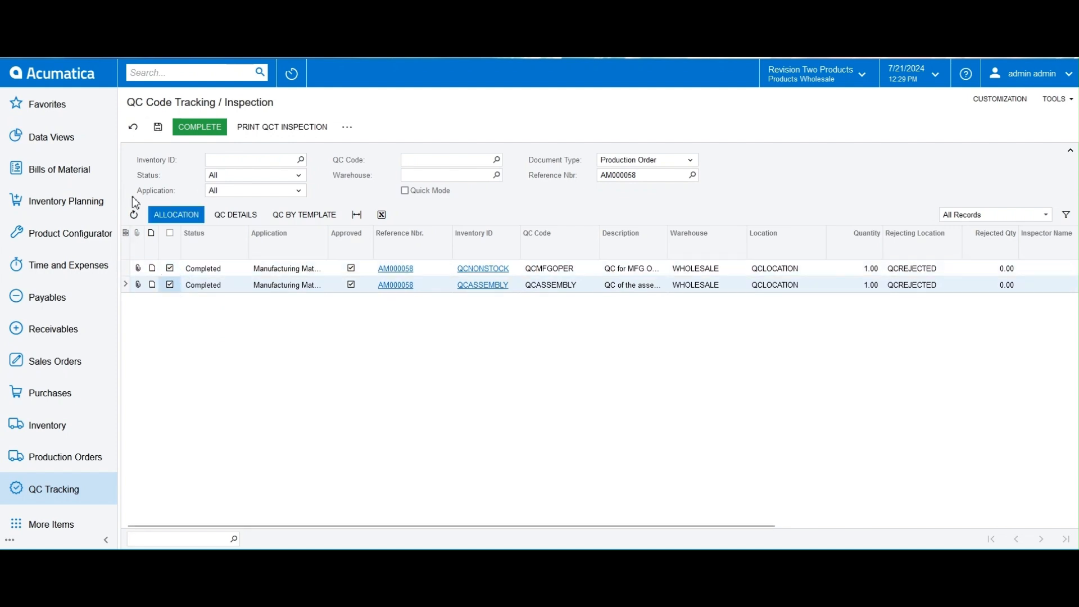
click(158, 127)
click(194, 131)
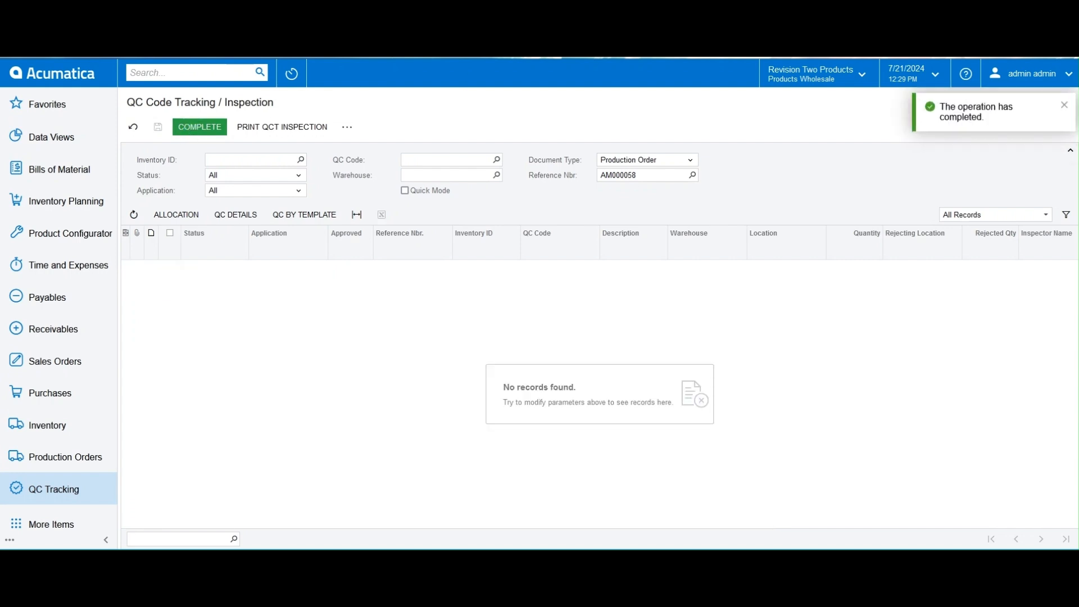
- Reload the Production Order Details and check the QC completion of the materials in the Workcenter and Final Assembly operations
click(121, 17)
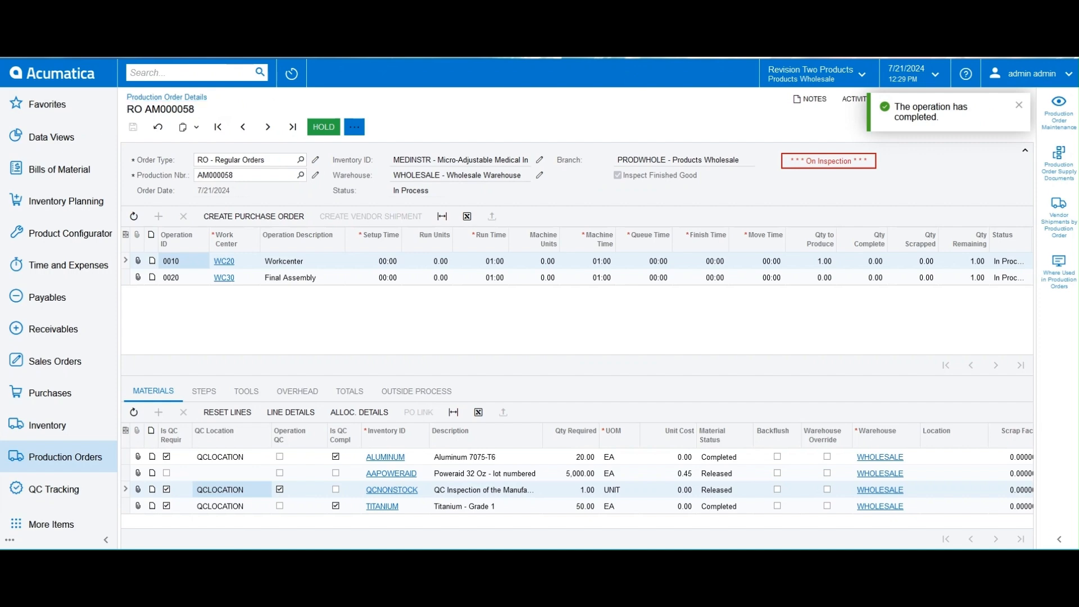
key(F5)
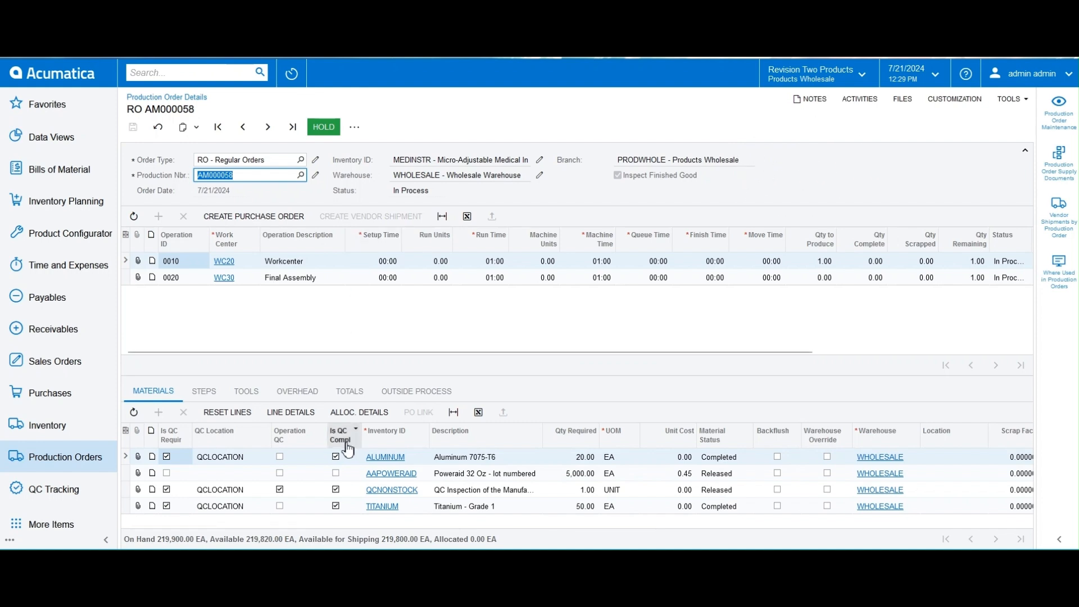
click(308, 494)
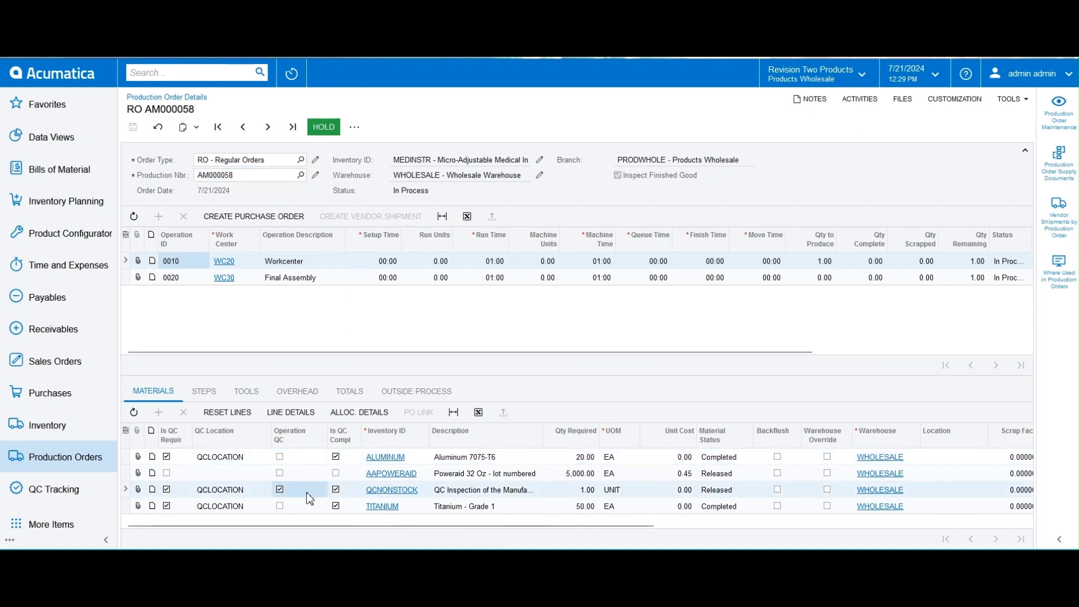
click(251, 505)
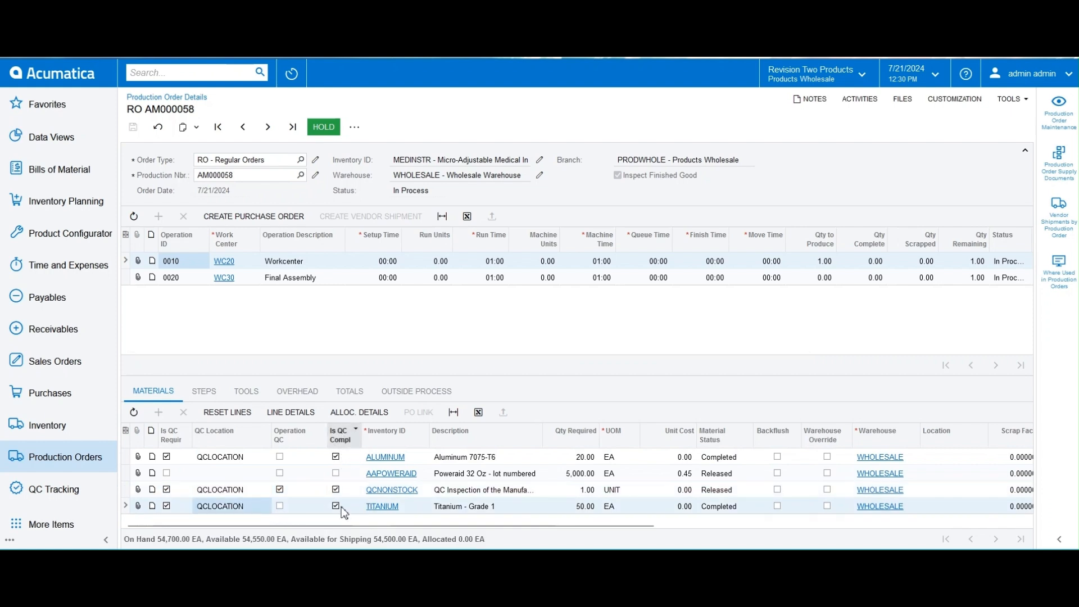
click(293, 278)
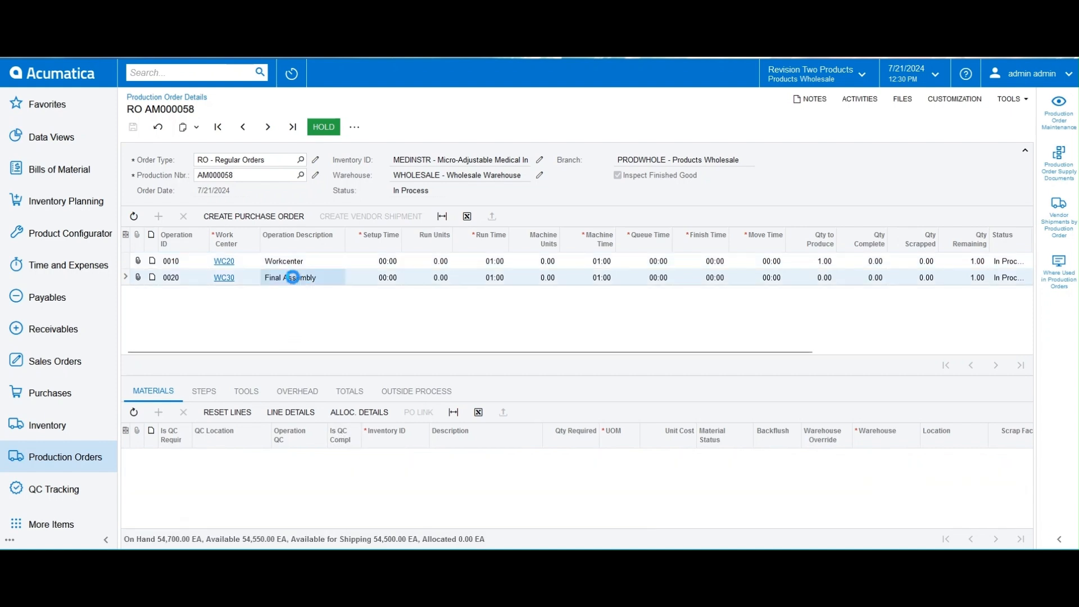
click(345, 473)
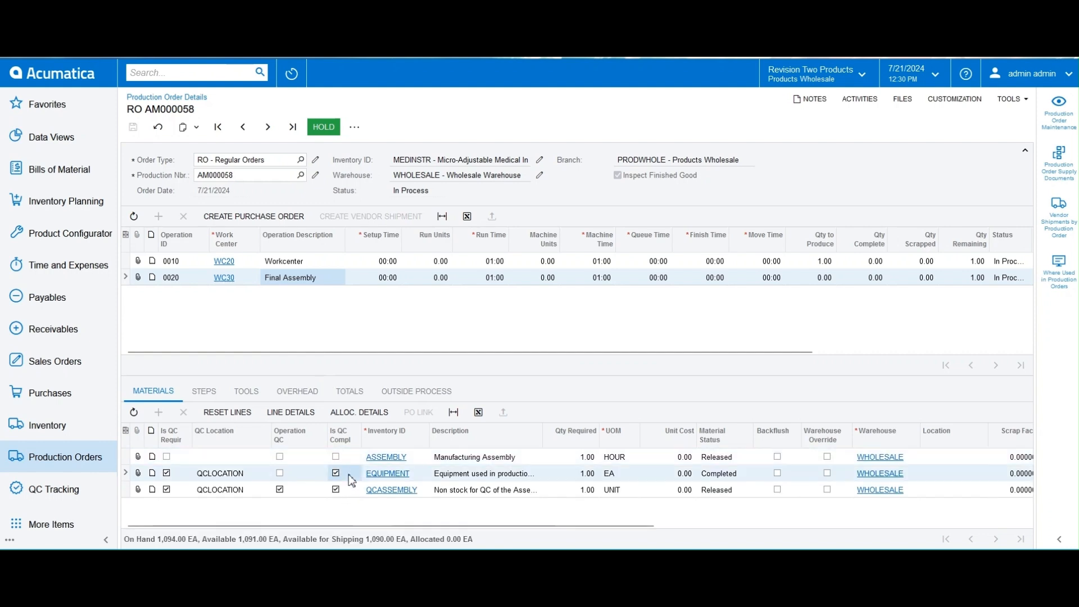
click(293, 489)
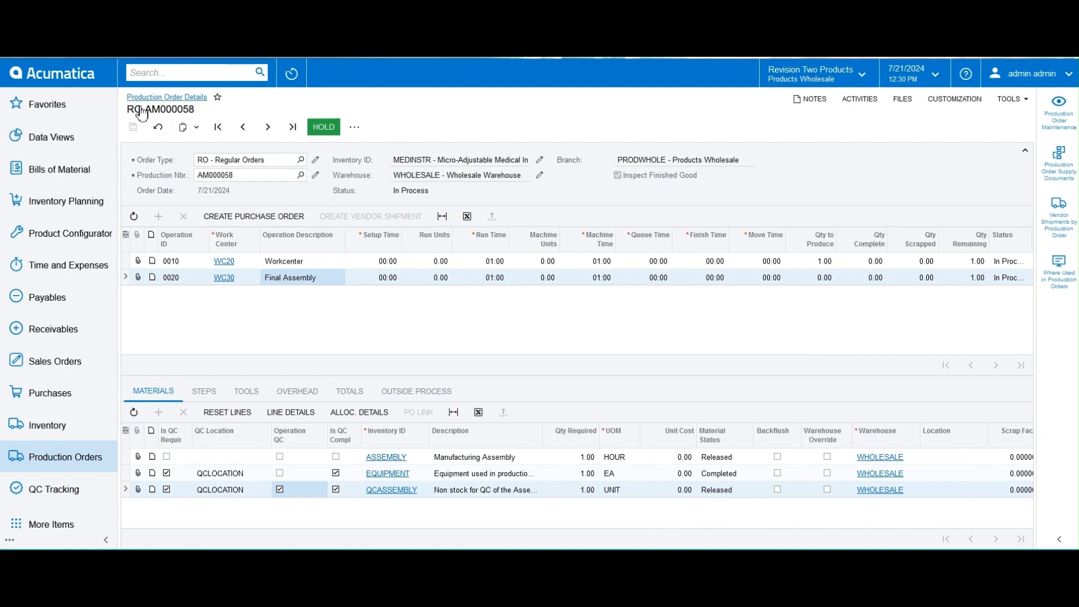
- Open Production Order Maintenance for the MEDINSTR order and create a move transaction for operation 0010
click(68, 465)
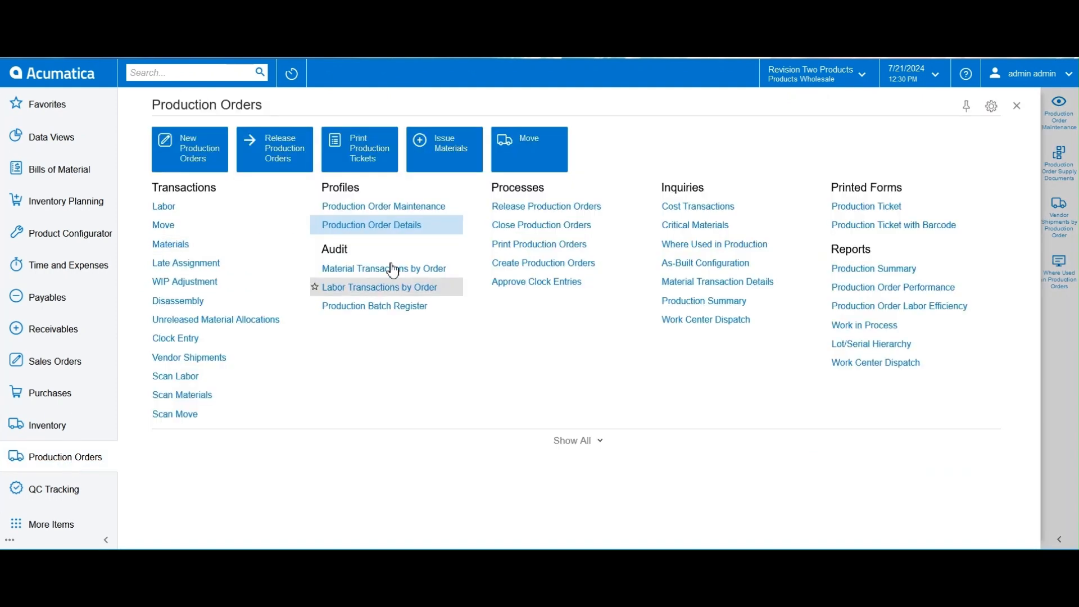
click(406, 212)
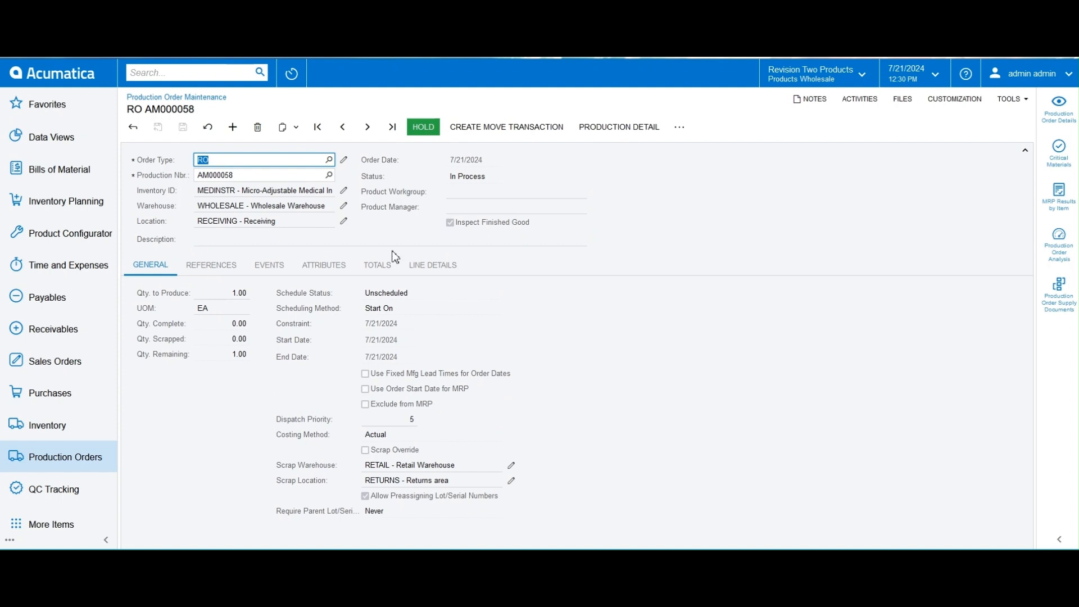
click(521, 139)
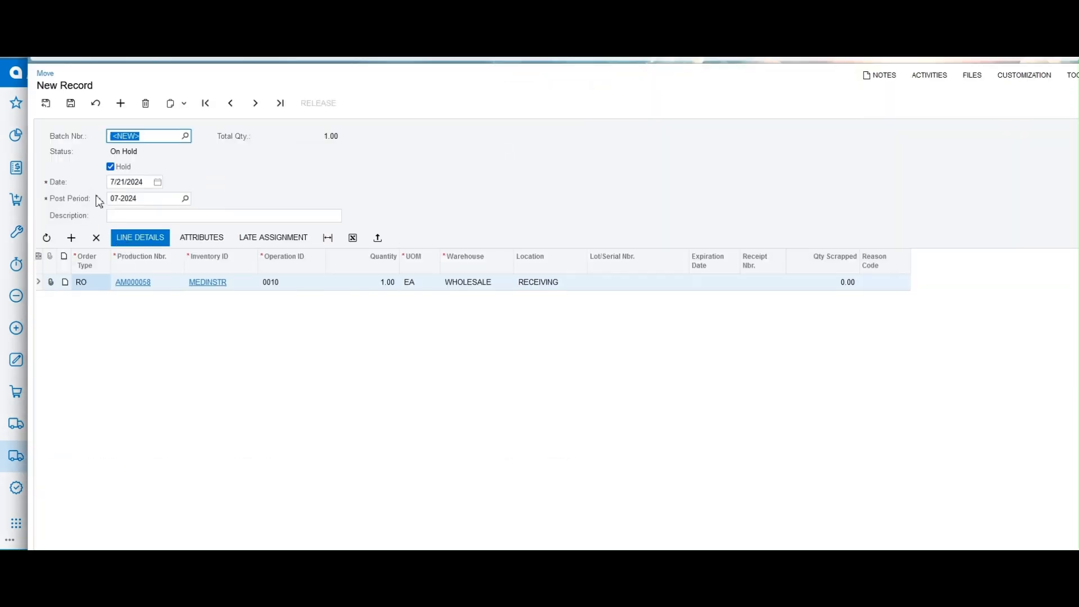
- Take the operation 0010 move transaction off hold, save it and release it
click(110, 167)
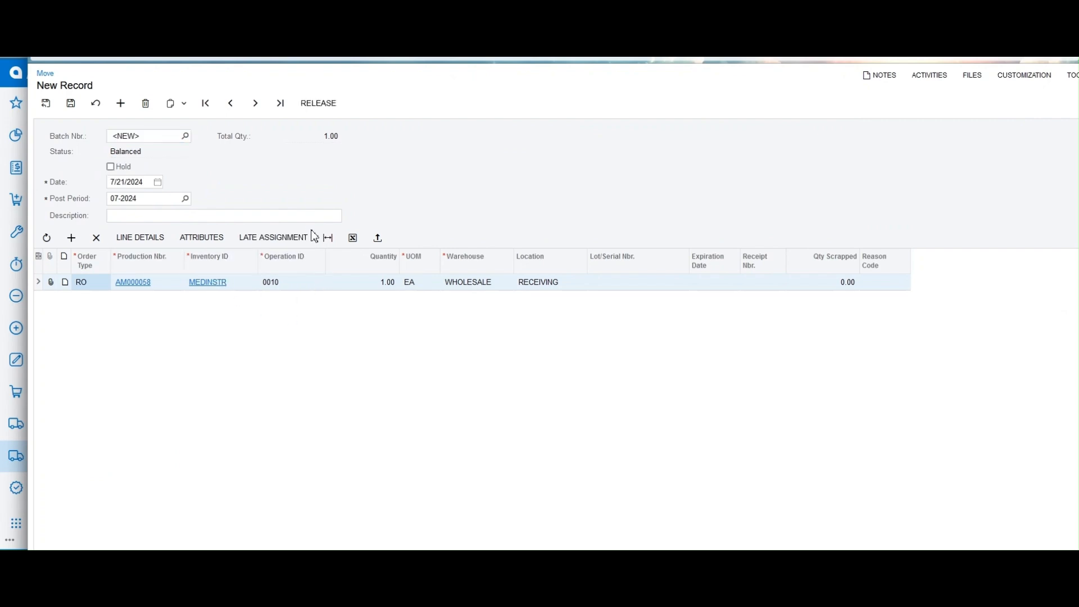
click(70, 106)
click(319, 103)
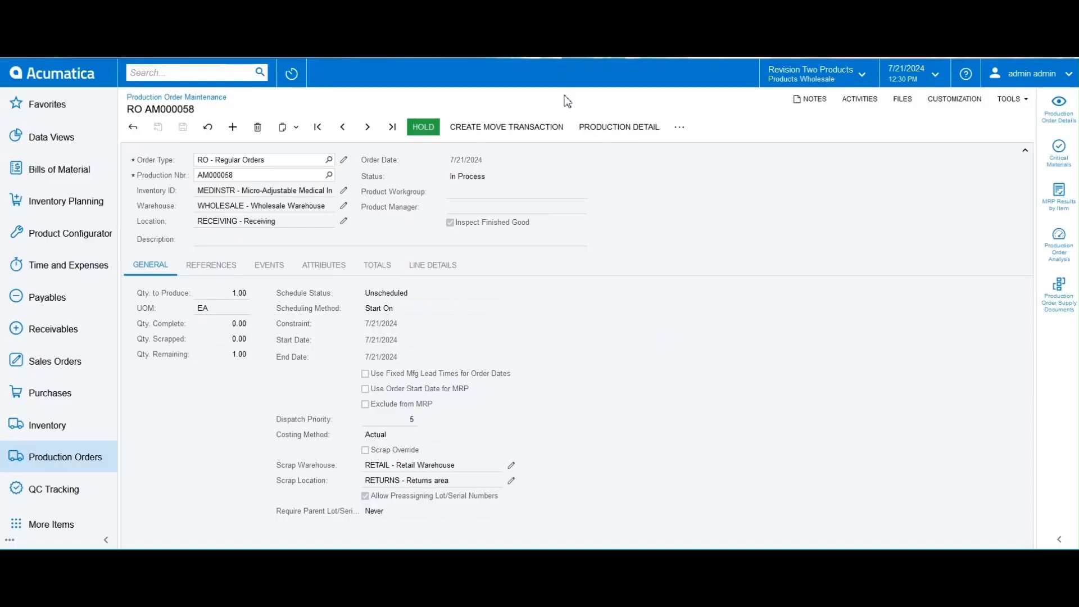
- Create a move transaction for operation 0020, take it off hold, save it and release it
click(529, 119)
click(529, 119)
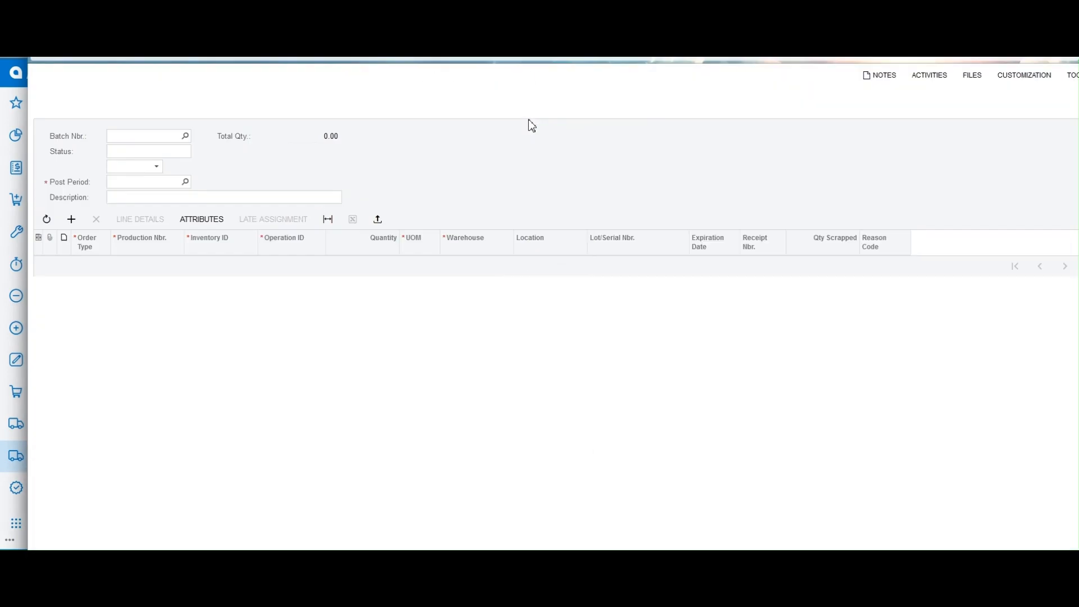
click(111, 166)
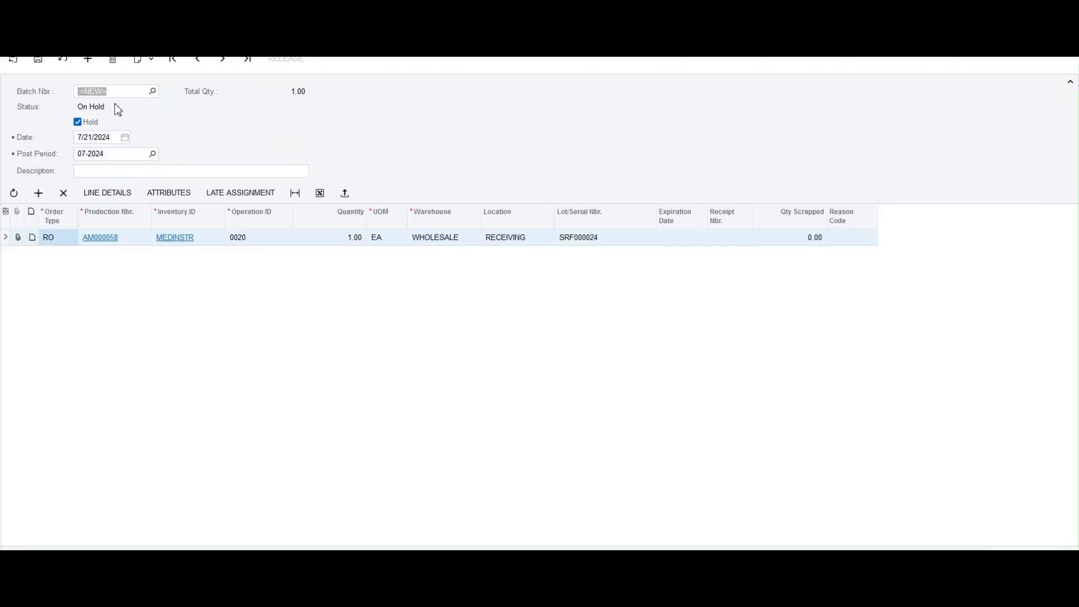
click(39, 61)
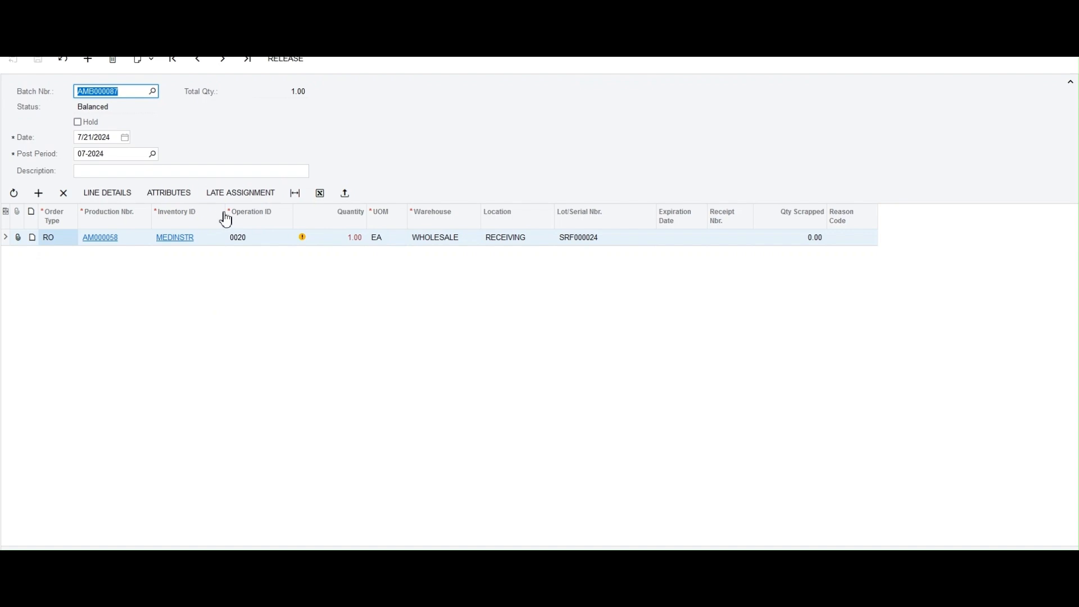
click(289, 60)
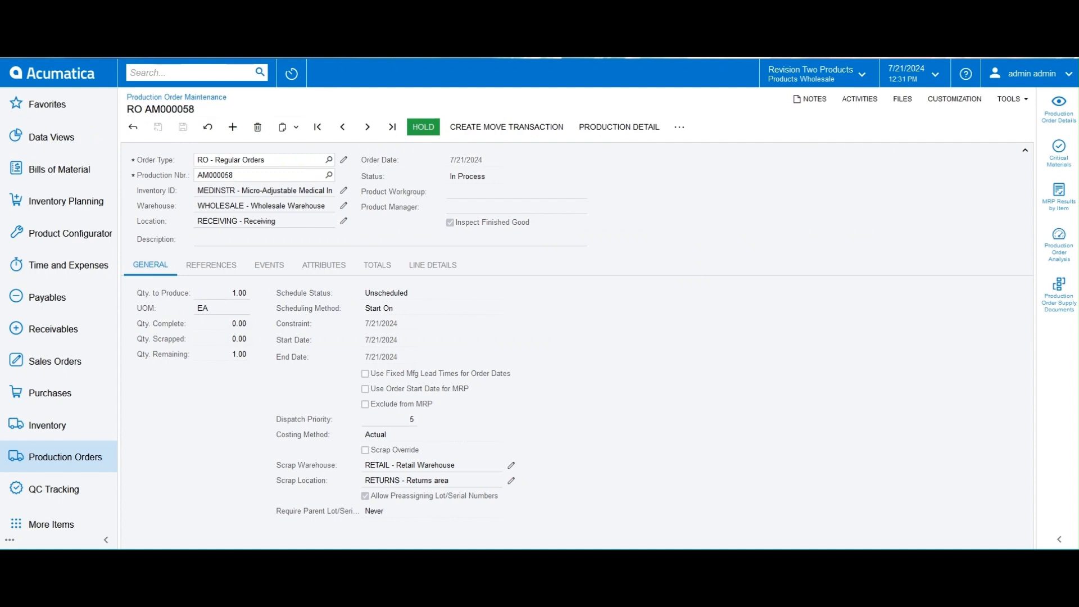
- Reload the MEDINSTR order, open its production detail and go to its QC Code Tracking / Inspection
click(196, 45)
key(Return)
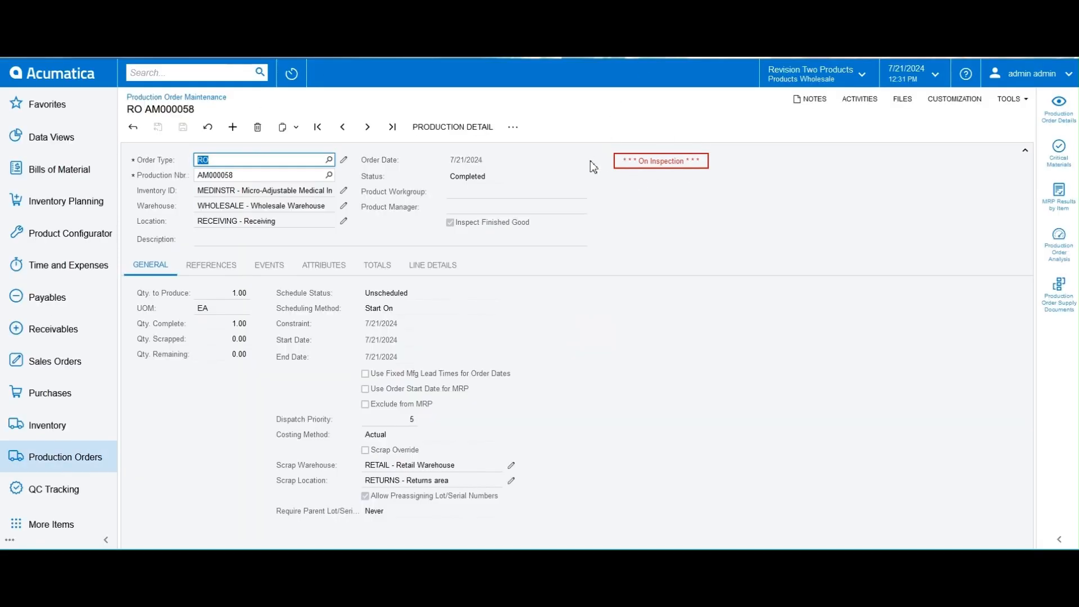
click(444, 127)
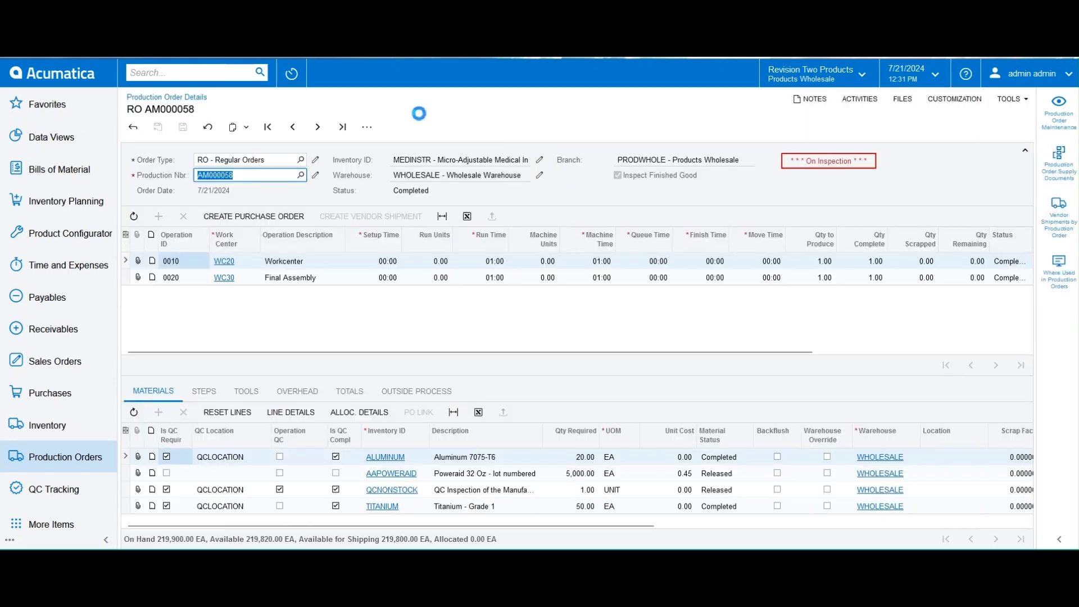
click(372, 127)
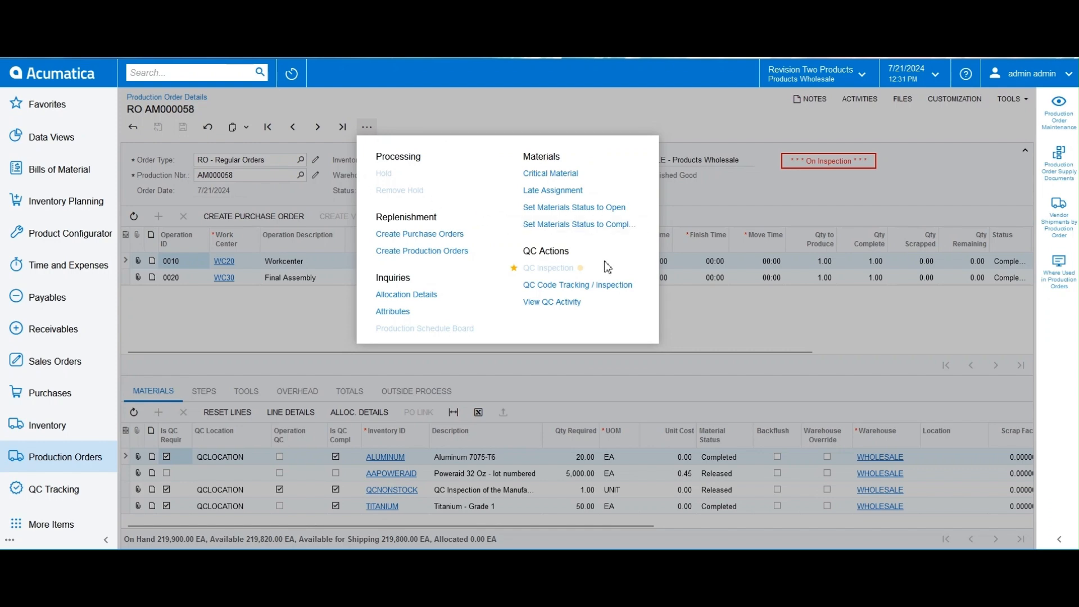
click(614, 285)
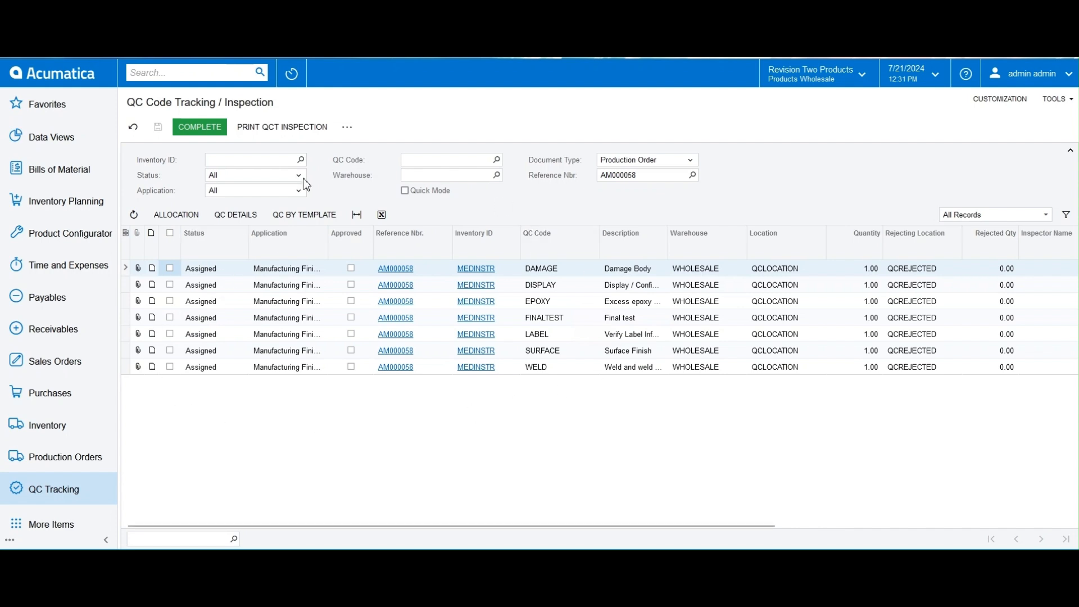
- Look up MEDINSTR in QC Items Configuration and review the template assigned to its Manufacturing Finished Good application
click(285, 351)
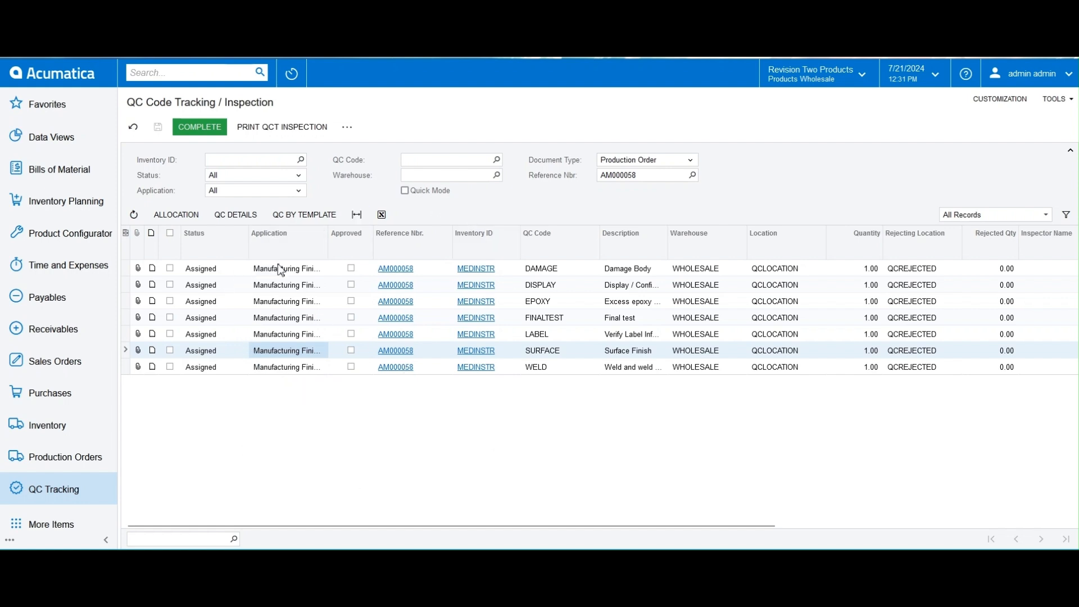
click(288, 219)
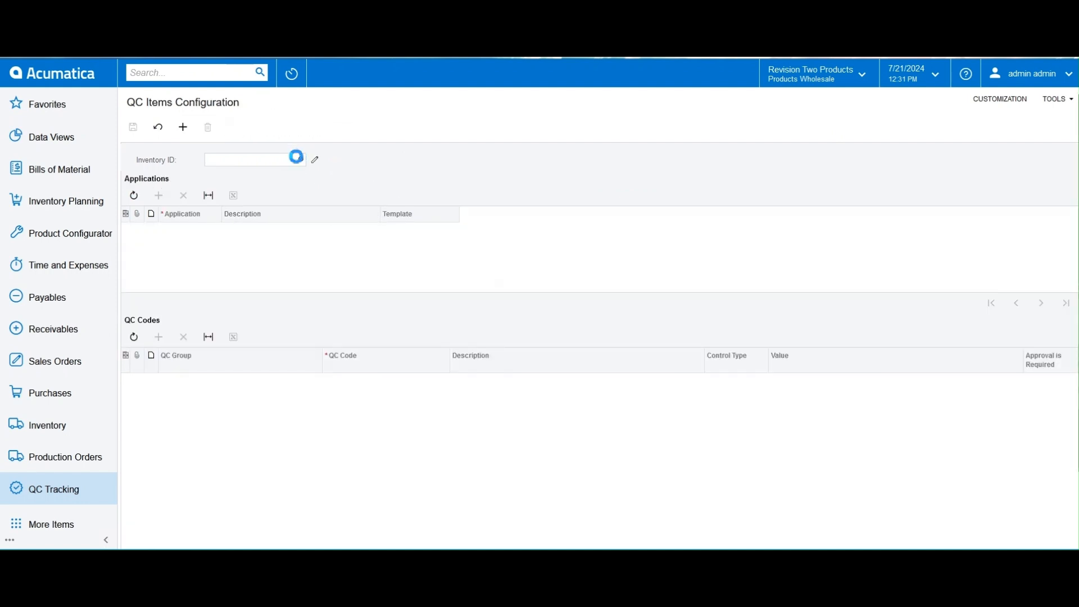
click(298, 158)
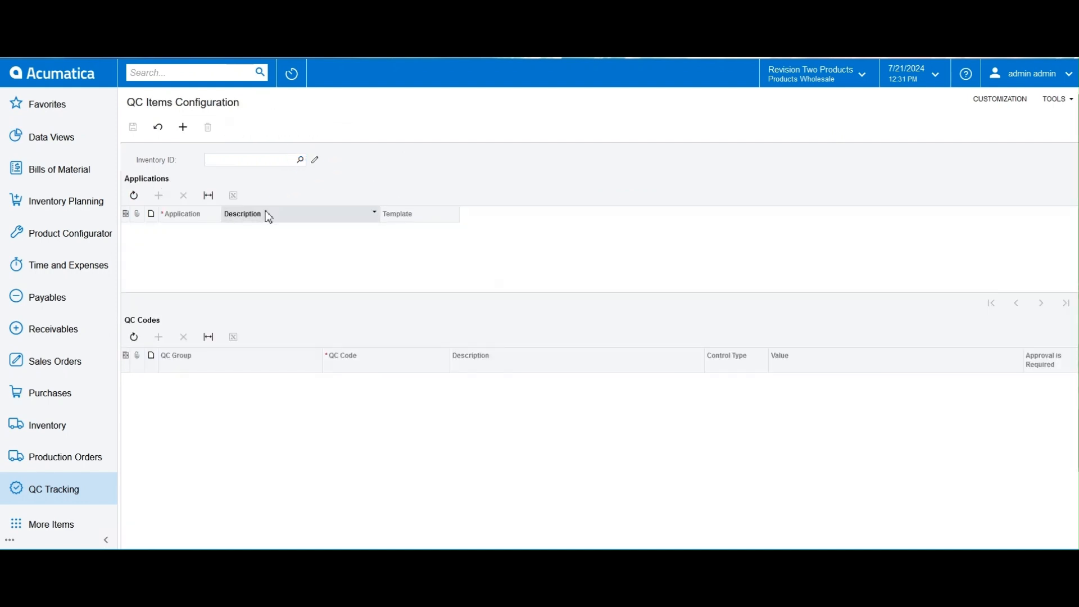
text(med)
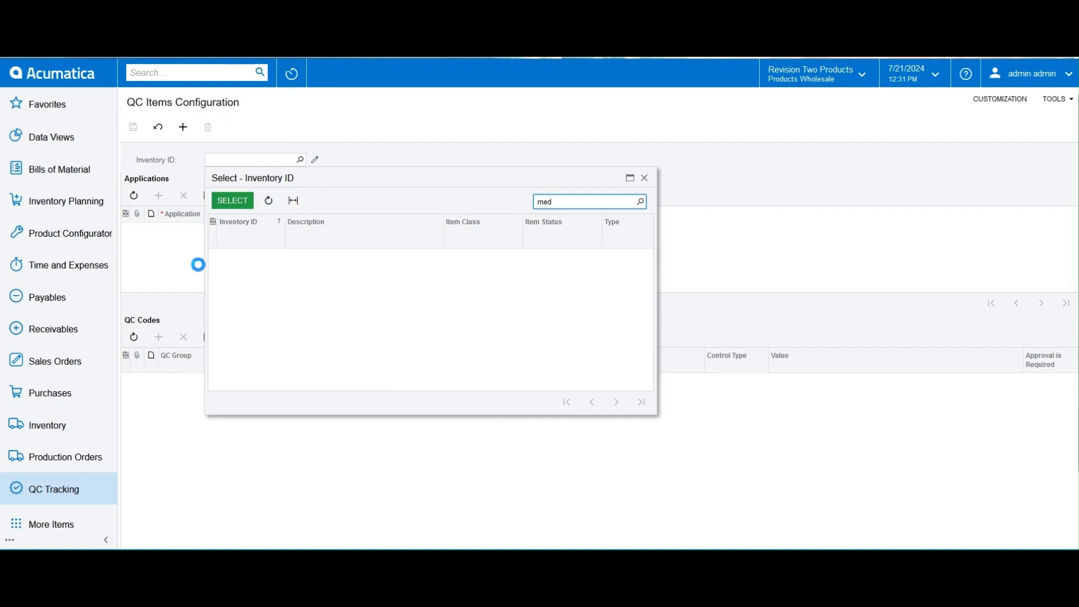
double_click(256, 260)
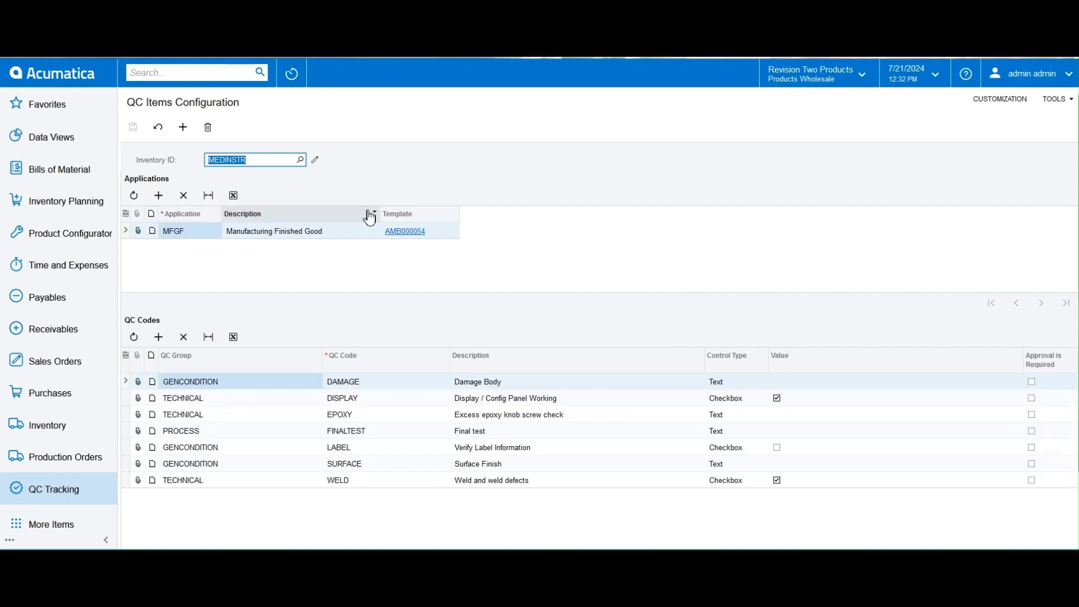
click(410, 232)
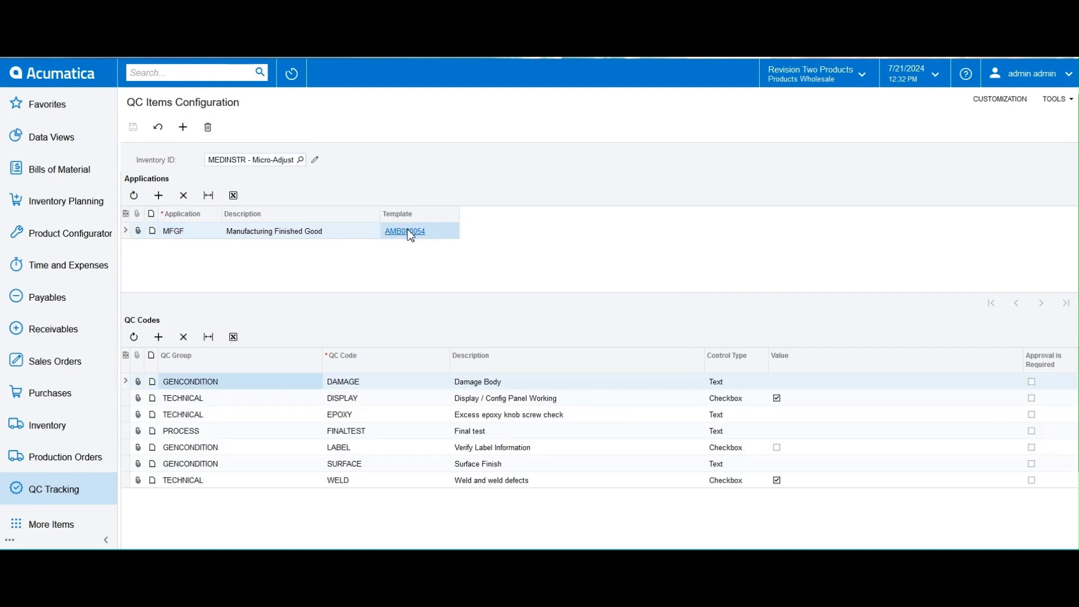
click(410, 232)
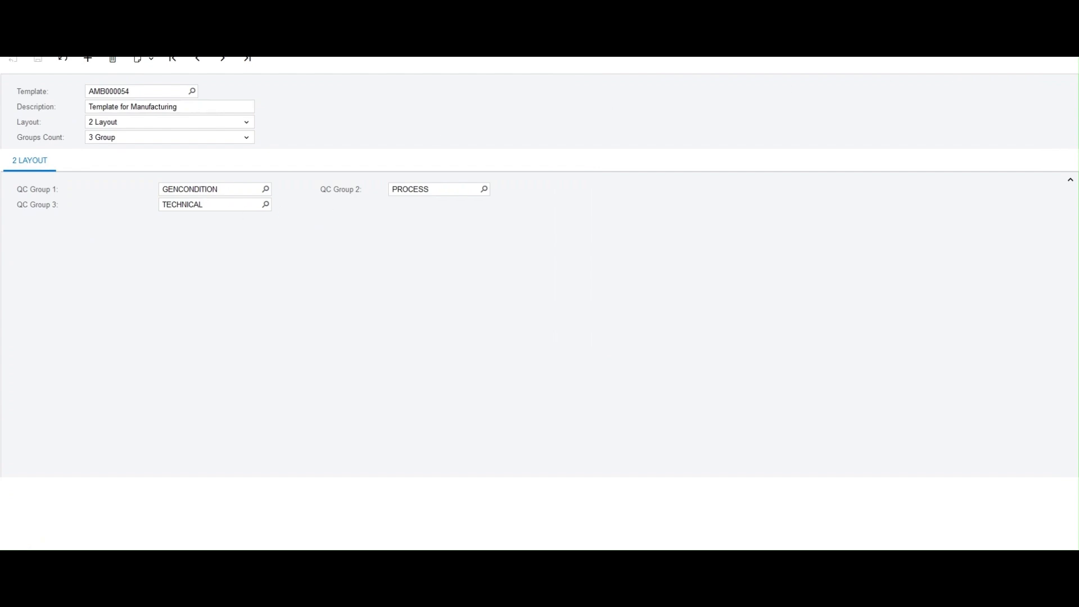
key(alt+F4)
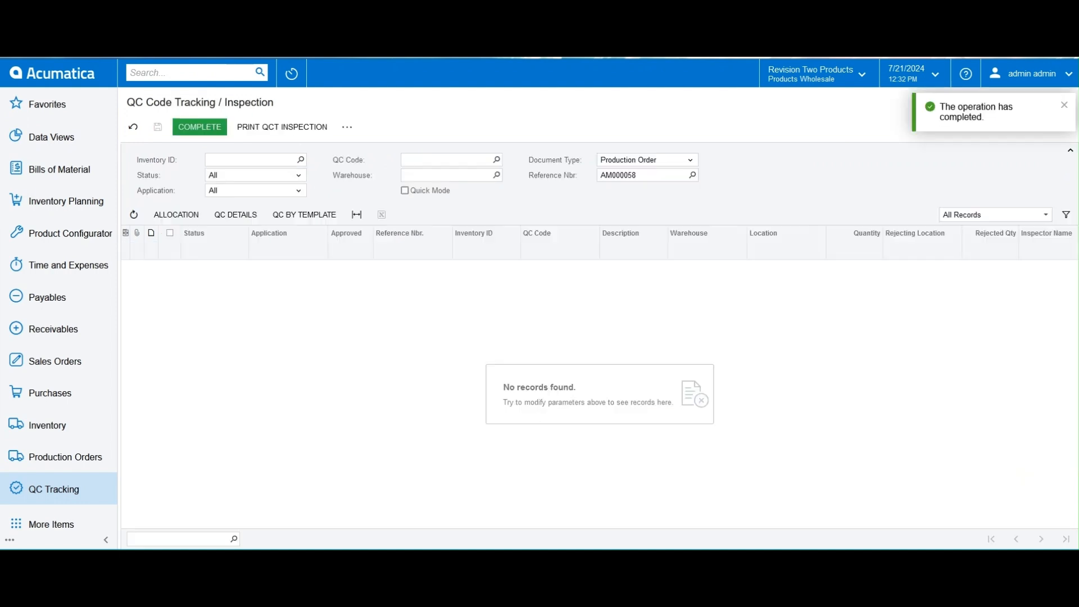
- Open the finished-good inspection by template and select lot/serial number SRF000024
click(312, 214)
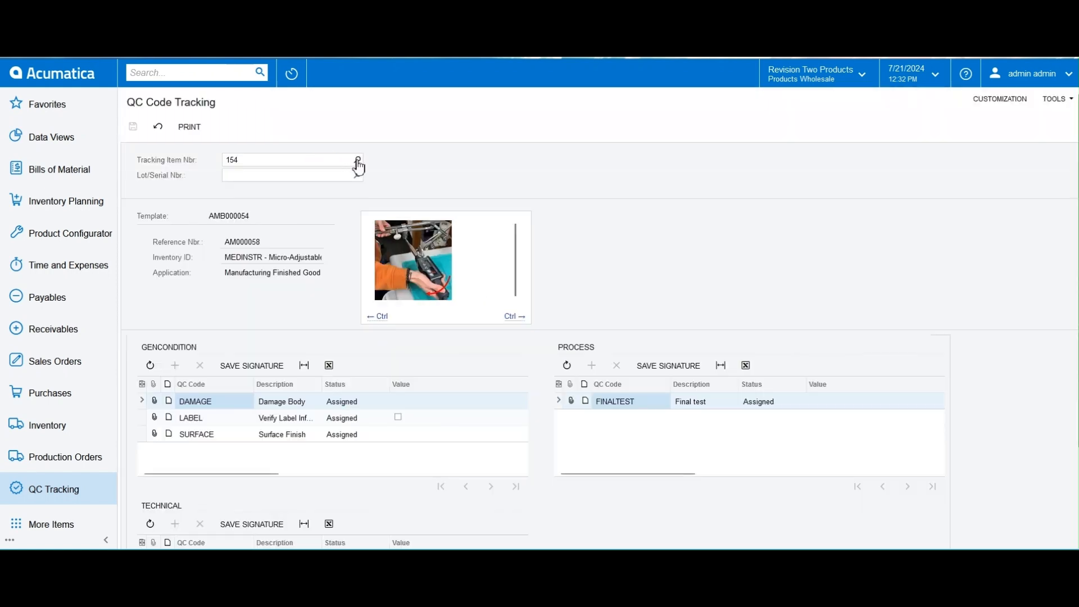
click(357, 174)
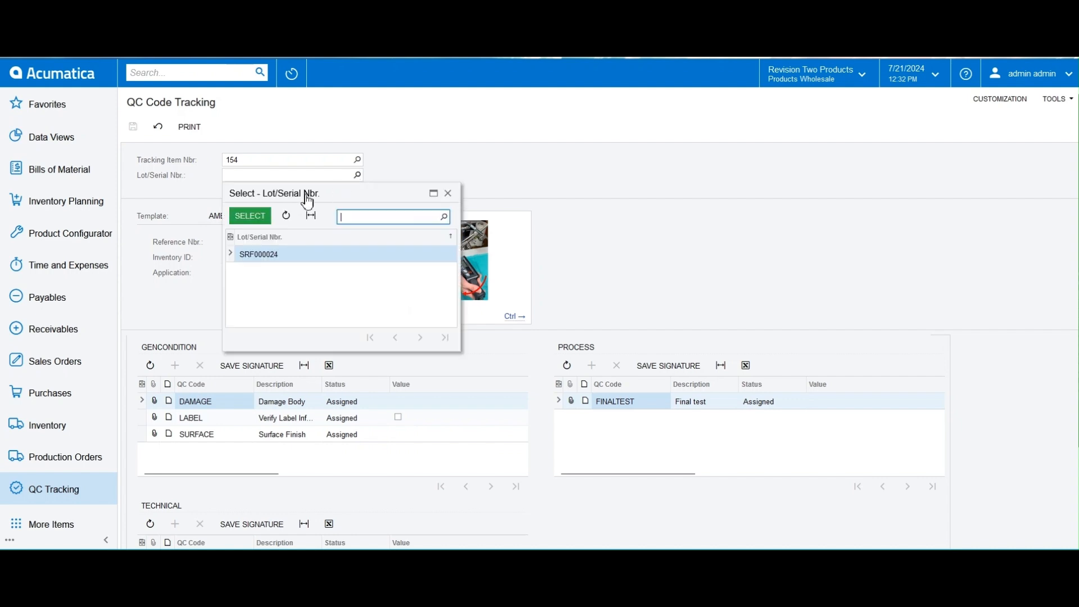
double_click(272, 256)
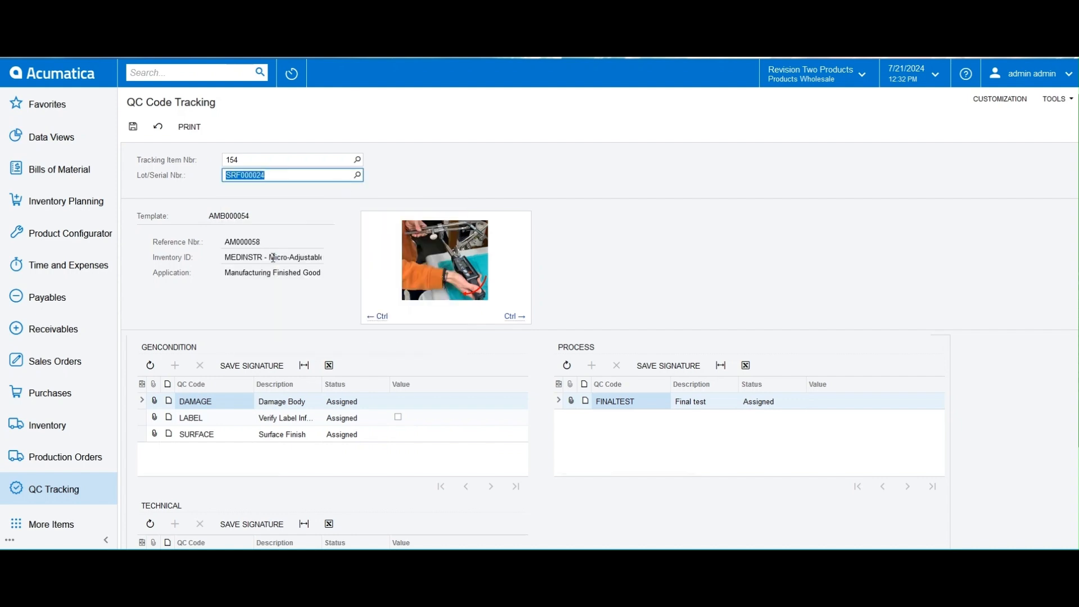
- Set the GENCONDITION codes DAMAGE, LABEL and SURFACE to Completed
click(363, 403)
click(362, 440)
click(357, 419)
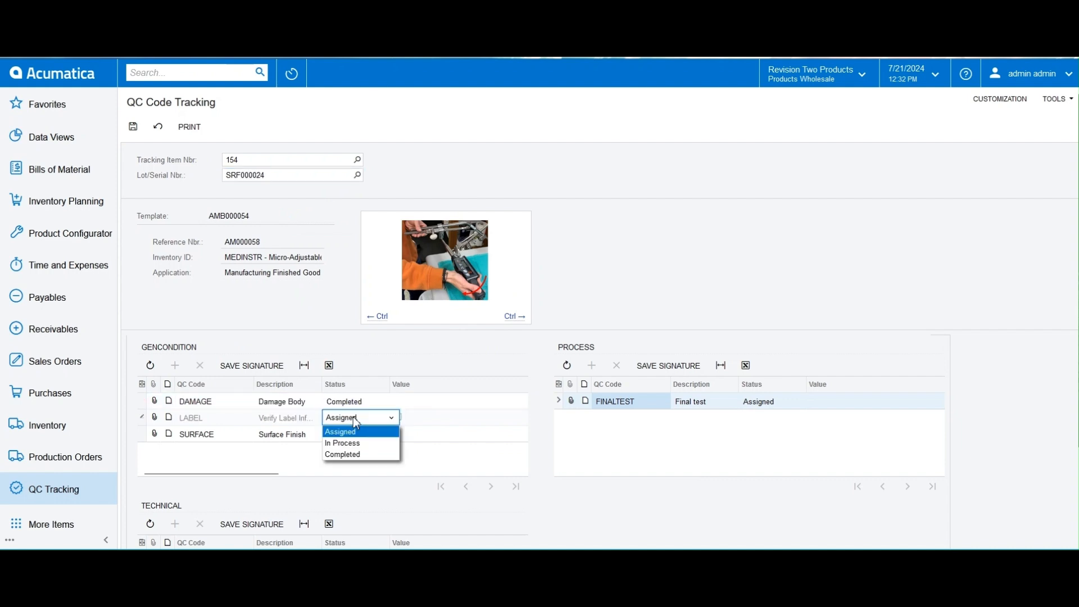
click(348, 455)
click(351, 444)
click(349, 438)
click(351, 420)
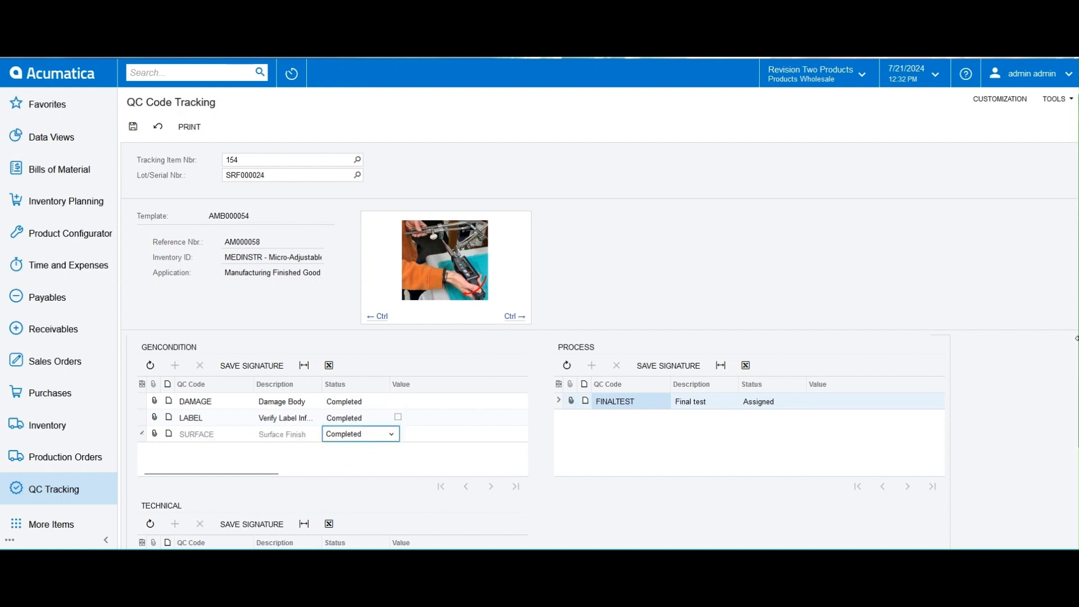
- Set the TECHNICAL codes DISPLAY, EPOXY and WELD to Completed
scroll(600, 343, down, 2)
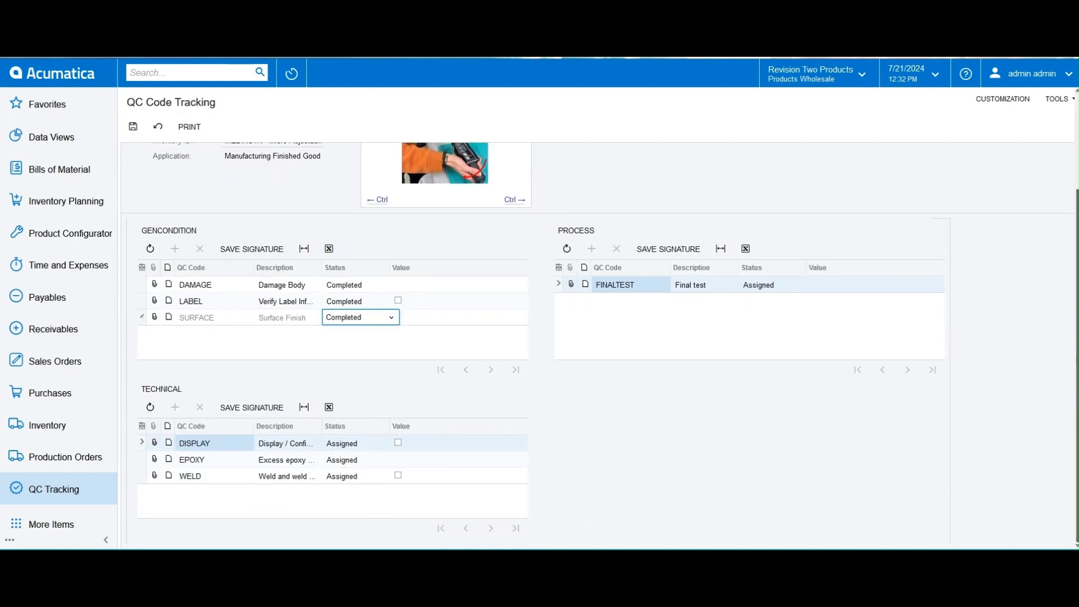
click(344, 444)
click(345, 444)
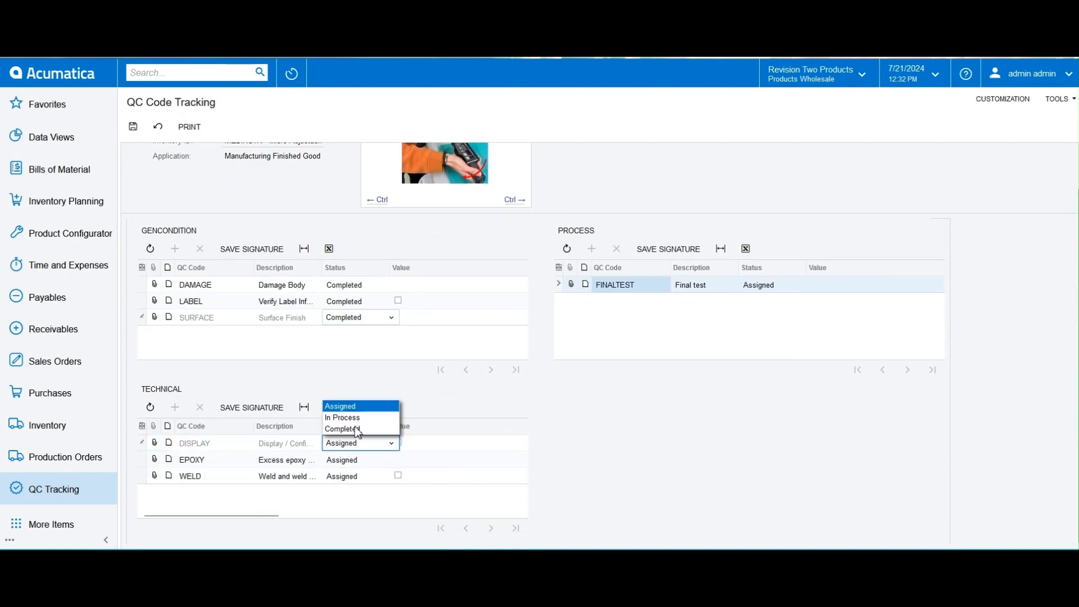
click(356, 429)
click(367, 464)
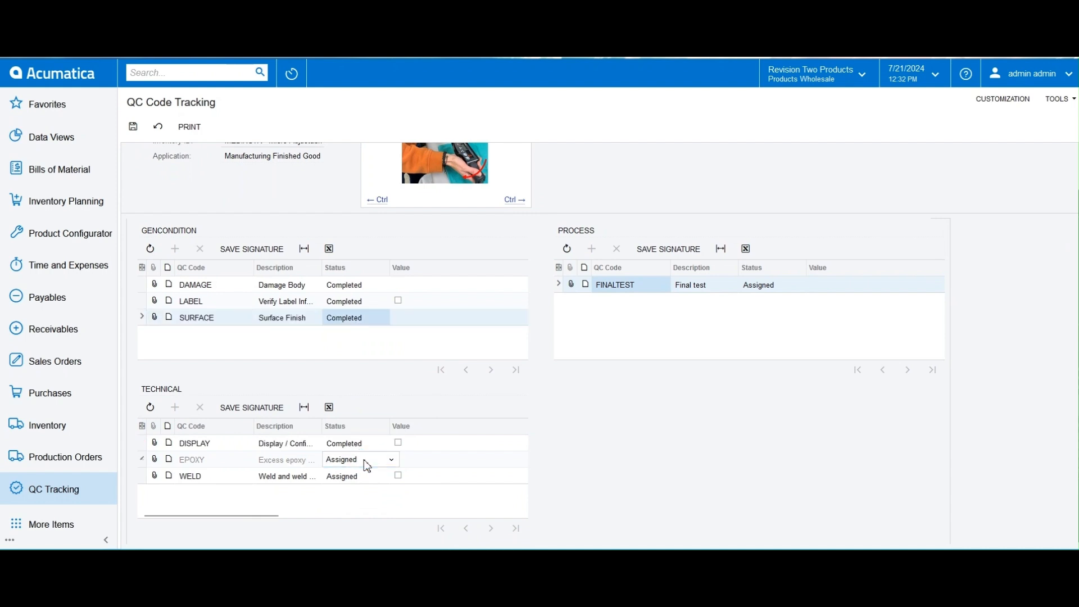
click(363, 461)
click(356, 446)
click(351, 477)
click(352, 475)
click(356, 462)
- Set the PROCESS code FINALTEST to Completed and save the template inspection
click(776, 284)
click(777, 285)
click(772, 321)
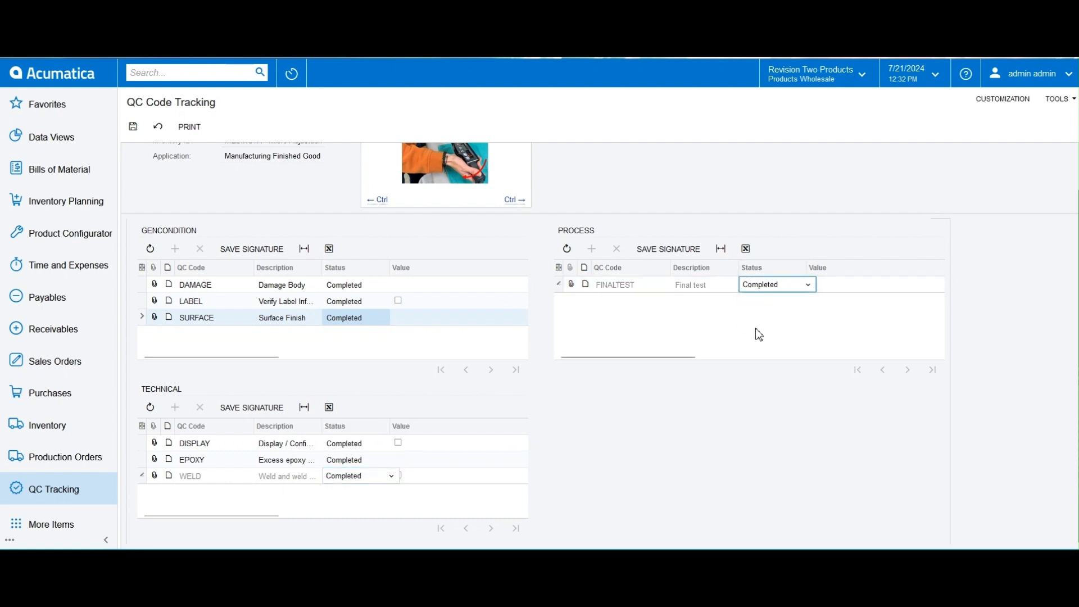
click(133, 126)
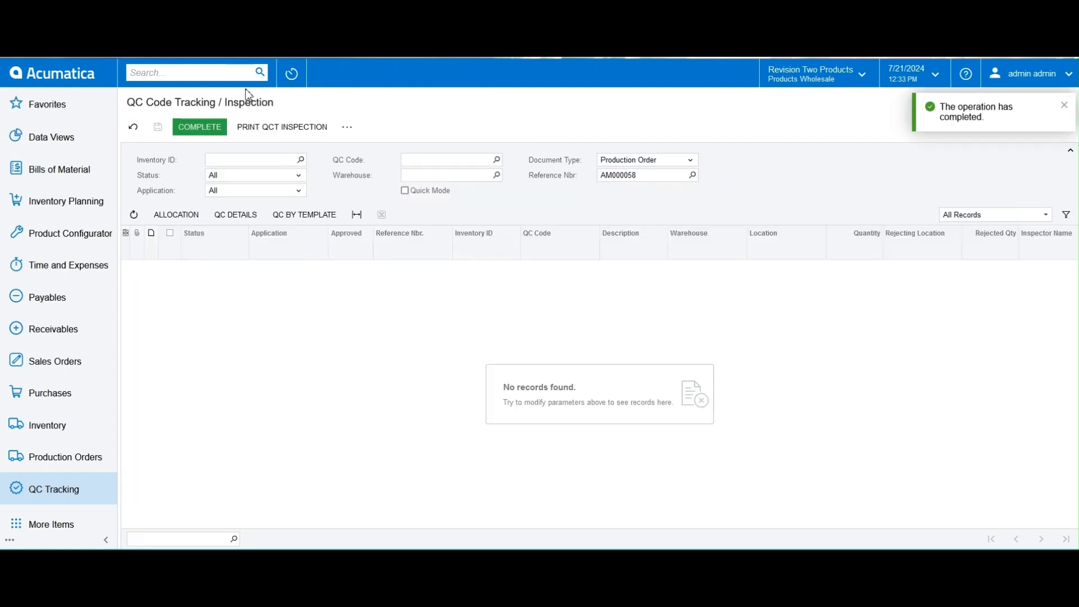
- Reload QC Code Tracking / Inspection and filter it by inventory item MEDINSTR and the current production order's reference number
click(199, 103)
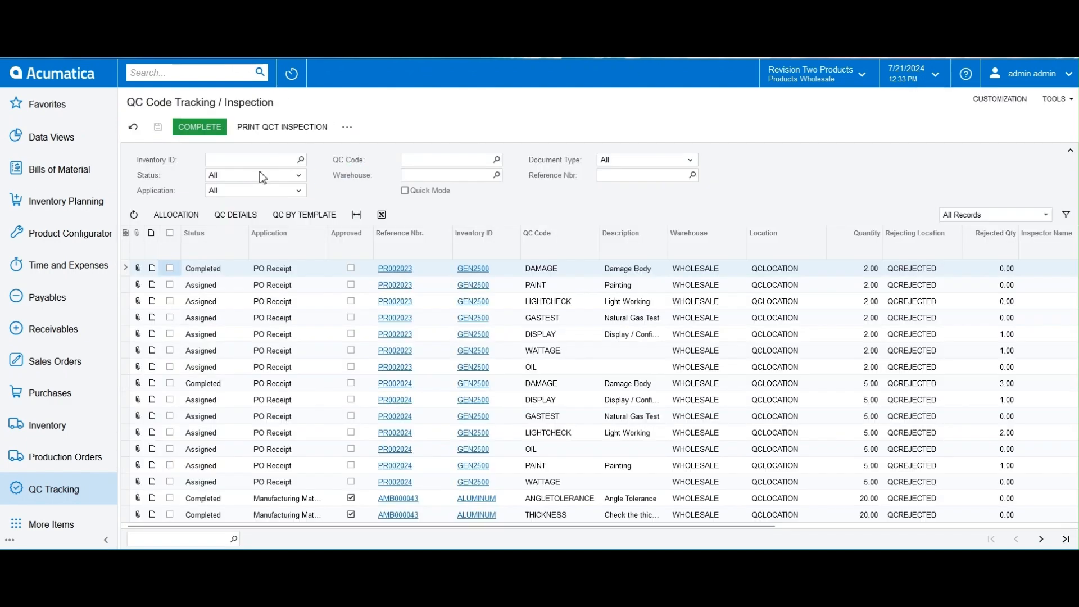
click(302, 160)
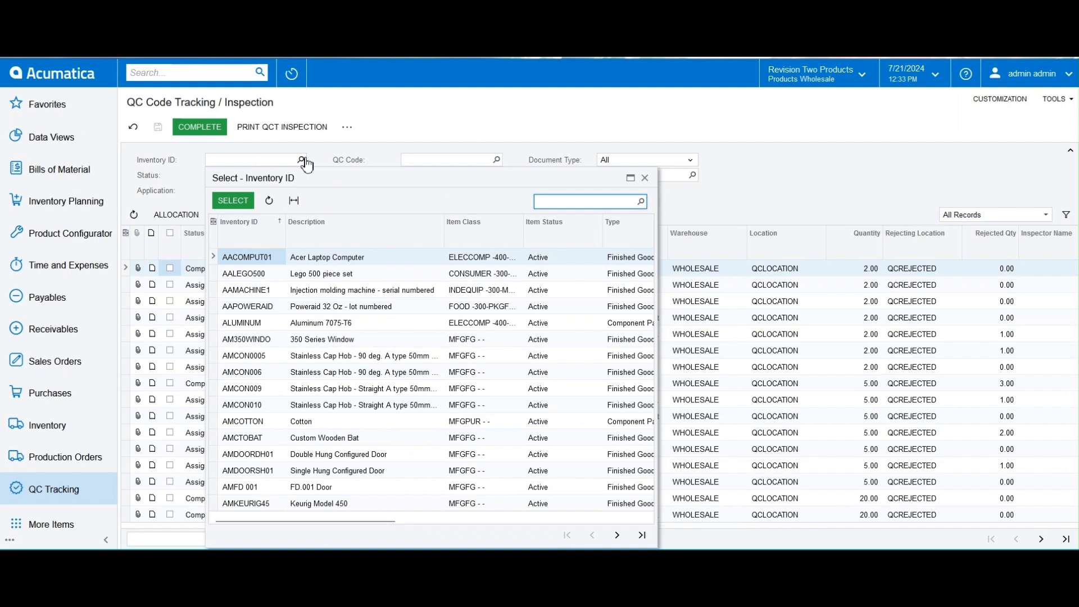
text(med)
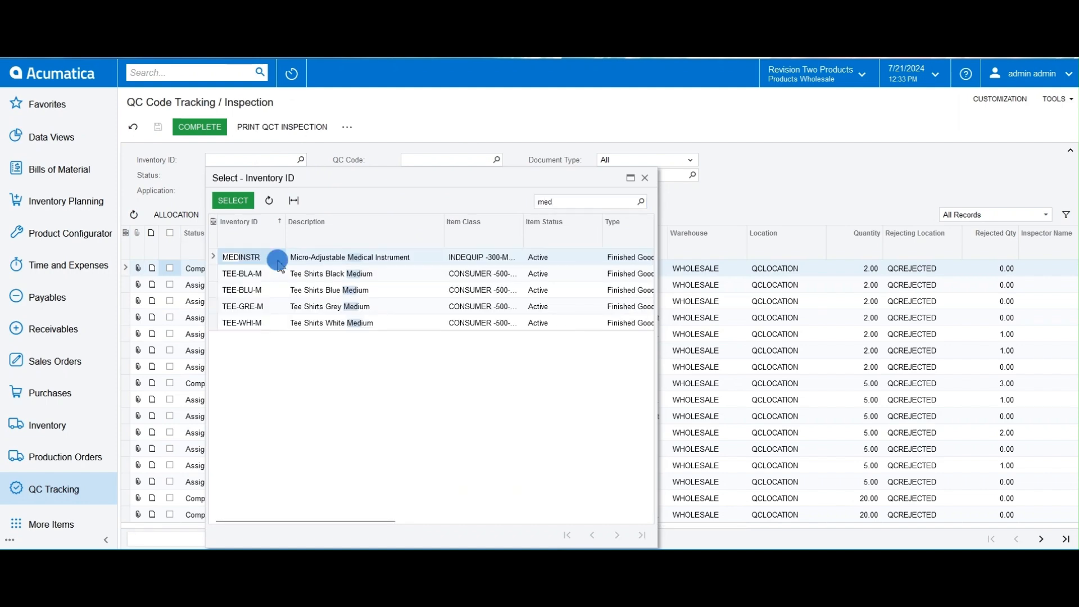
double_click(277, 256)
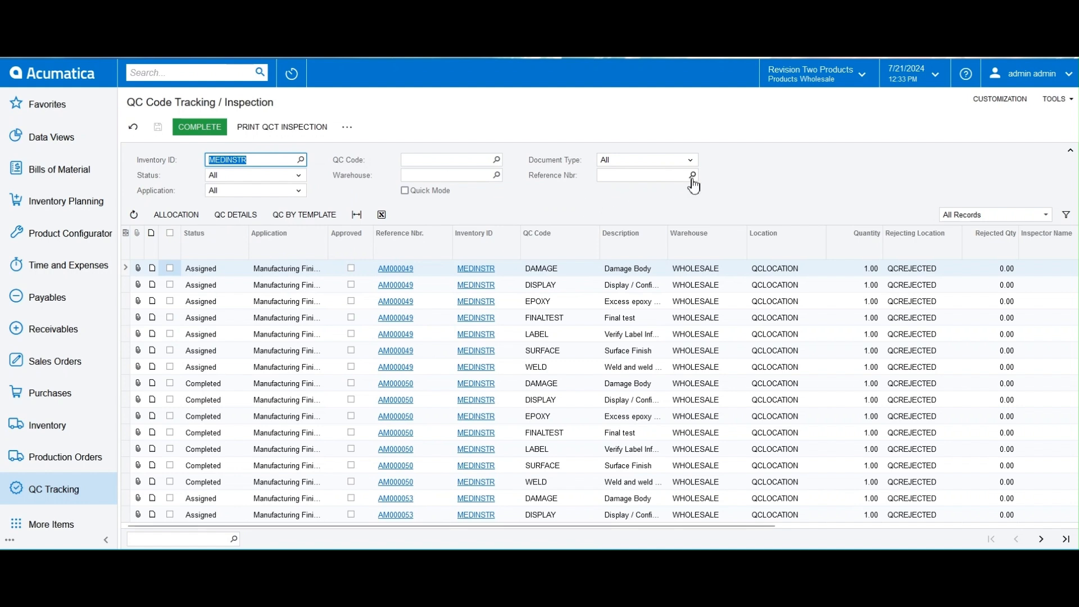
click(693, 175)
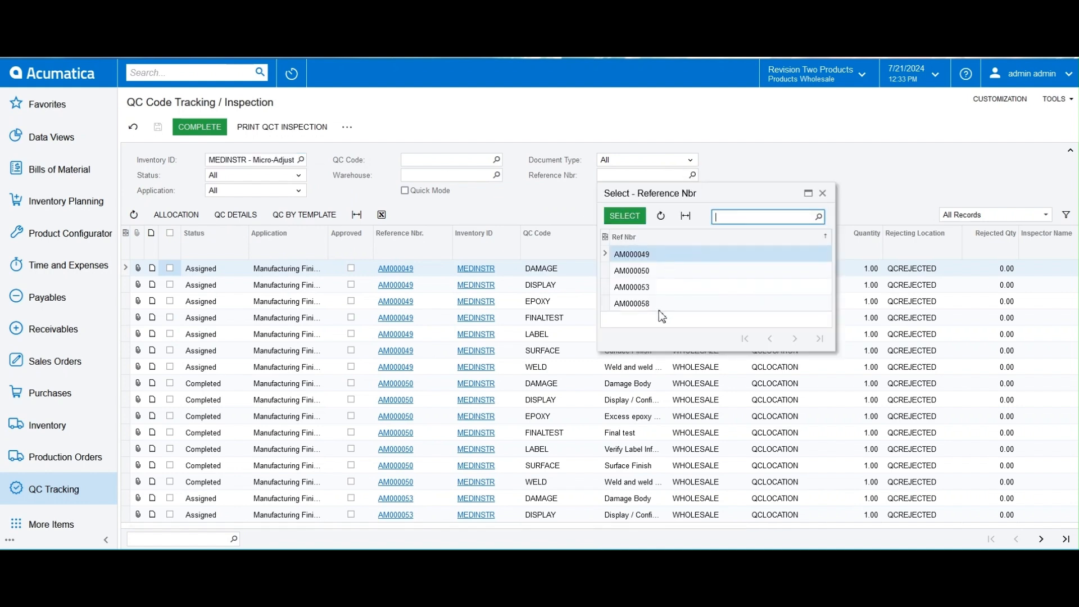
double_click(632, 304)
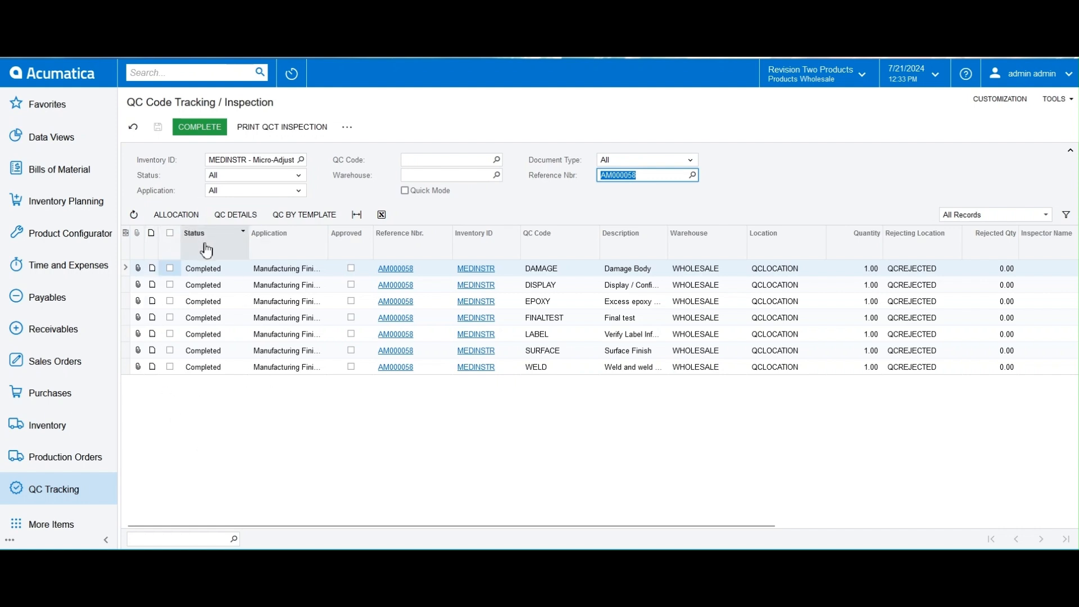
- Select all QC code lines of the MEDINSTR order, save them and complete the inspection
click(170, 233)
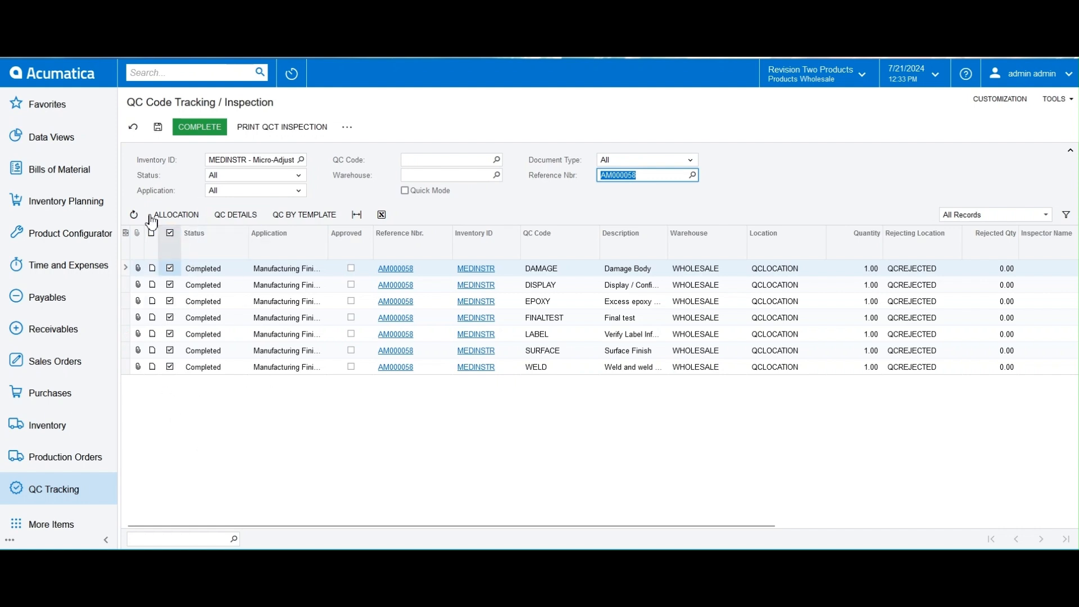
click(158, 127)
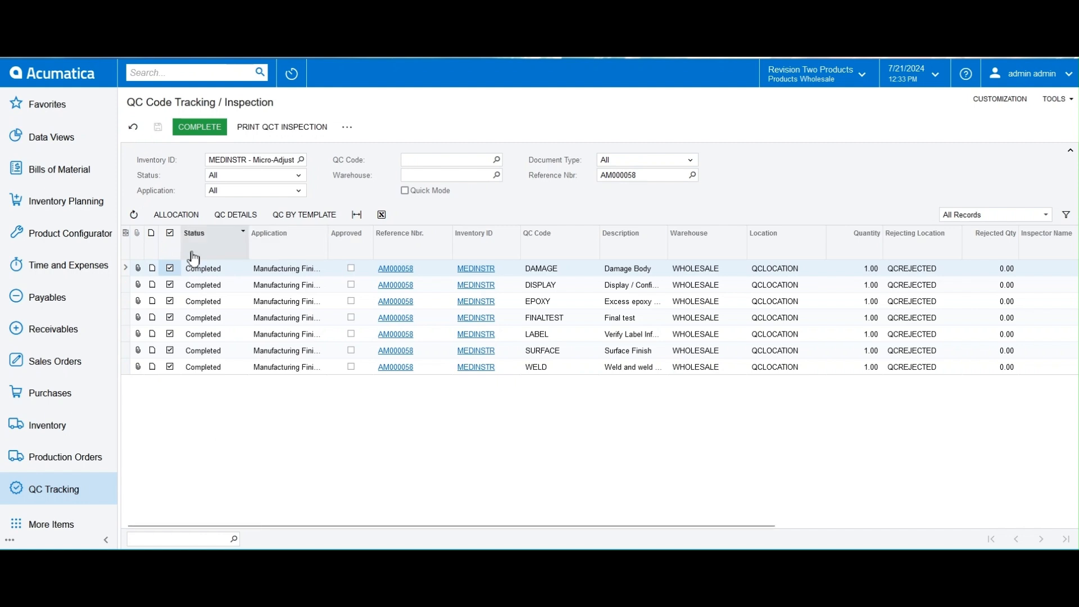
click(200, 130)
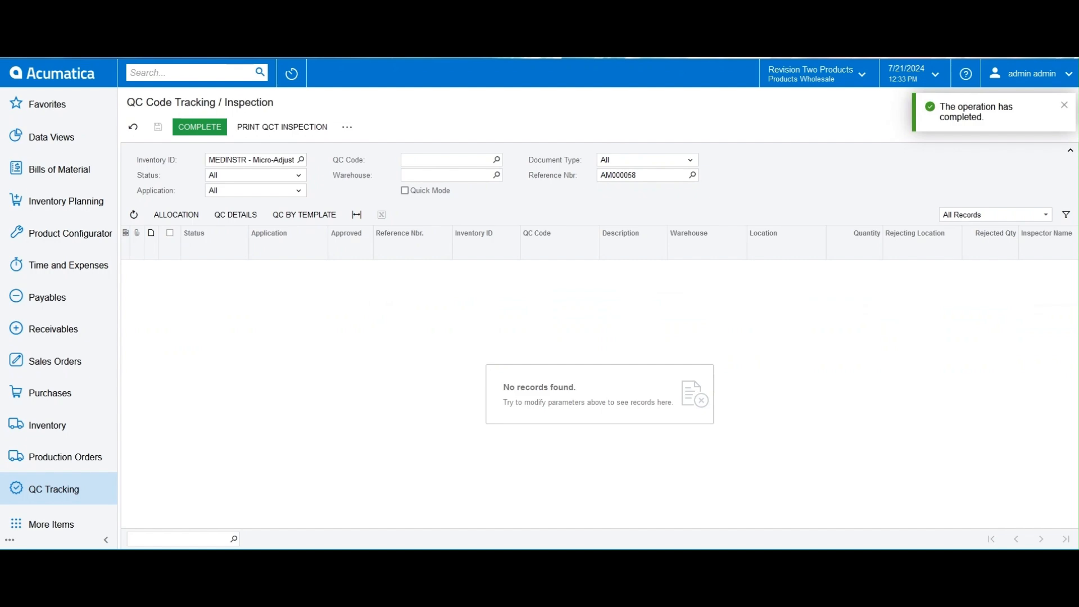
- Return to the MEDINSTR production order details and reload the order to check its inspection status
key(ctrl+Tab)
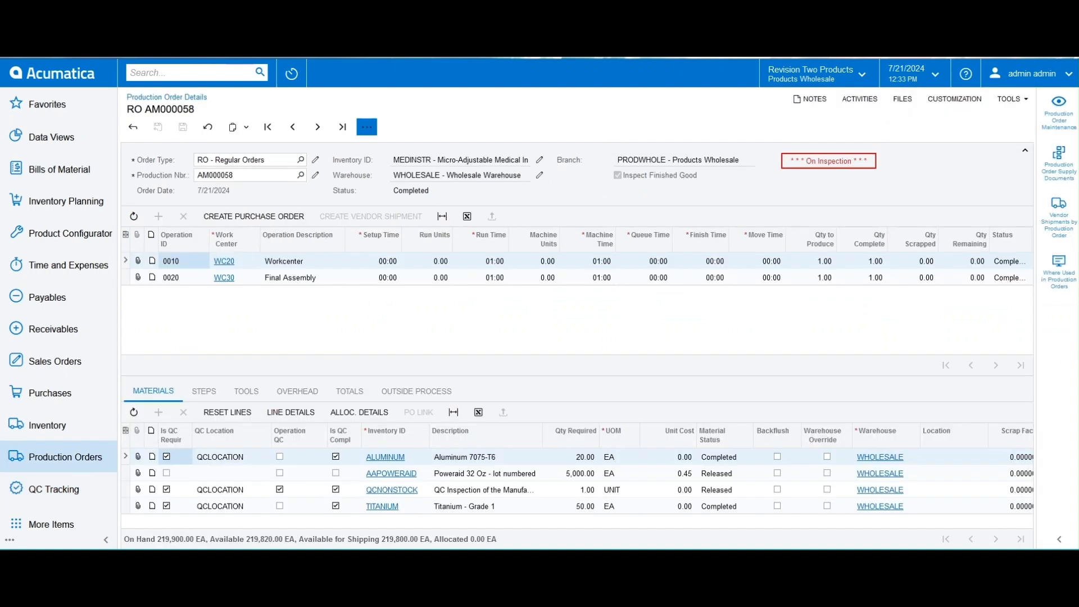
key(ctrl+l)
key(Return)
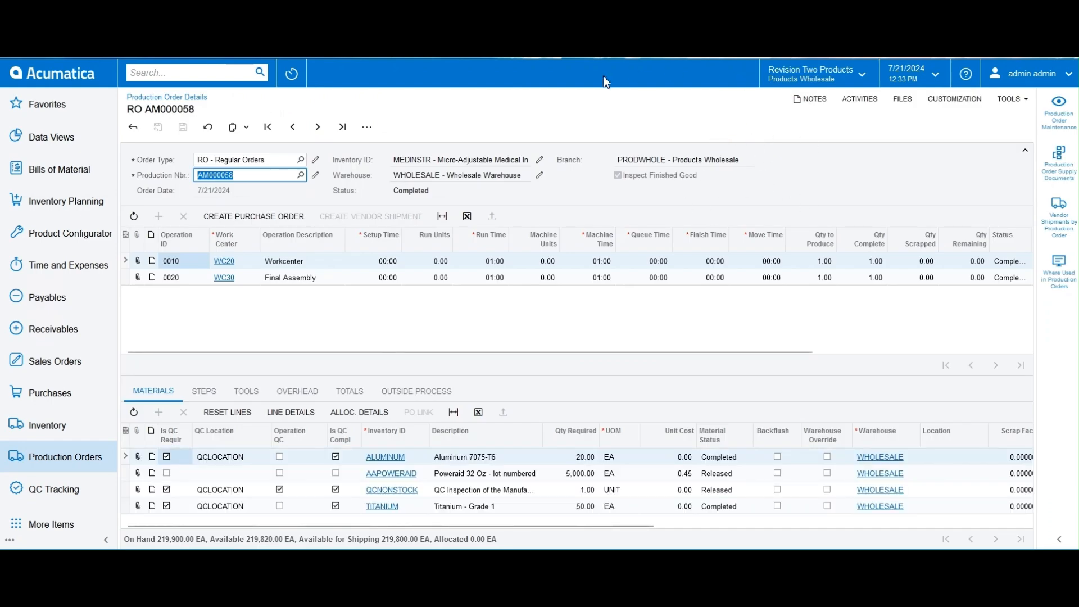
- Find the inventory Transfers list and view the order's "Moved to quality control." and "Quality Control completed." transfers
click(222, 74)
text(transfer)
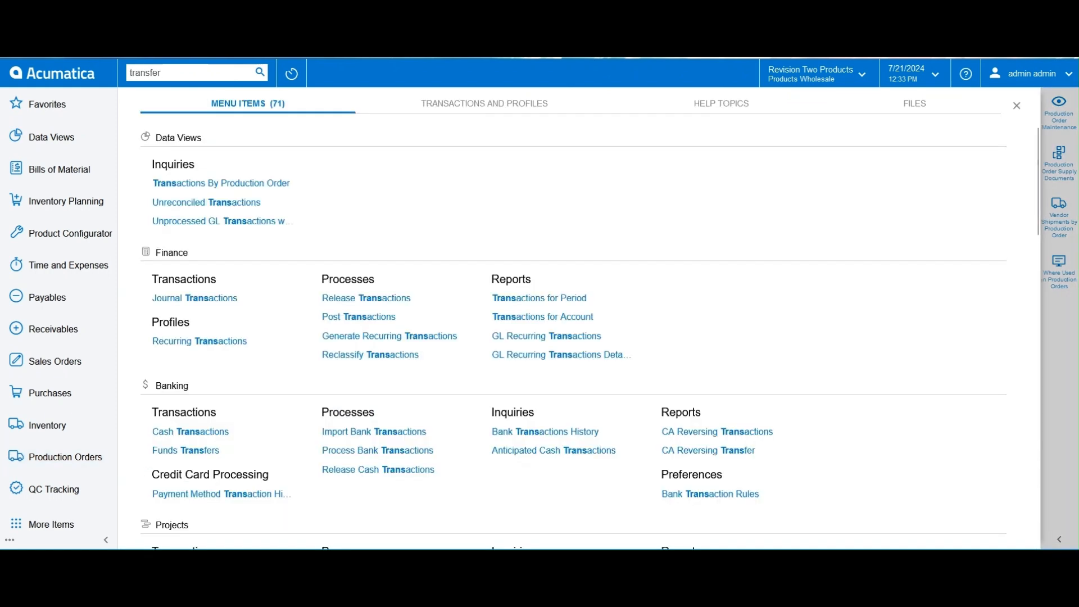
click(174, 433)
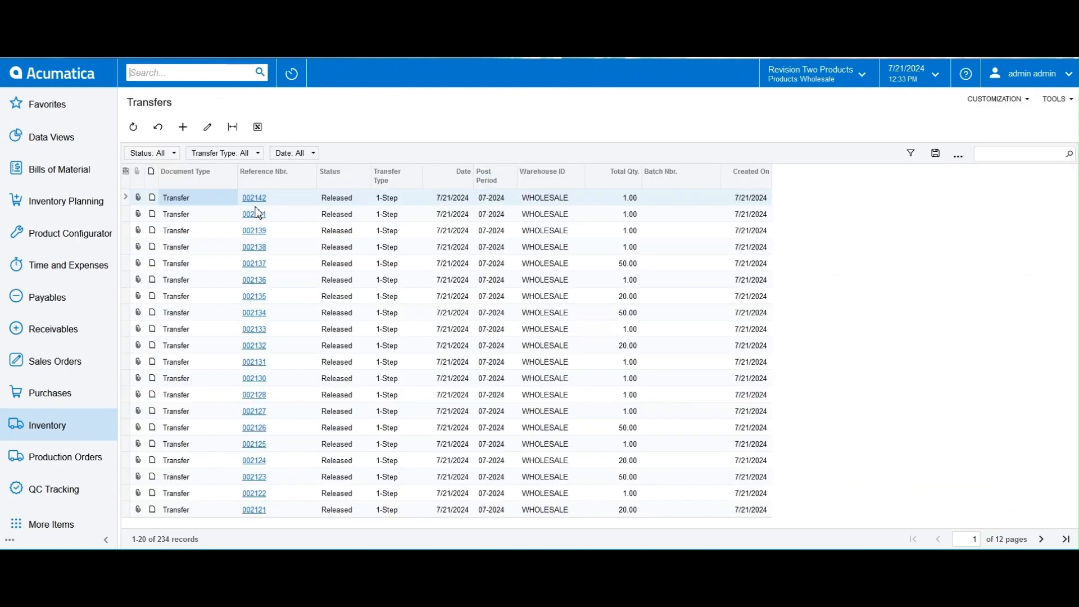
click(207, 211)
click(207, 211)
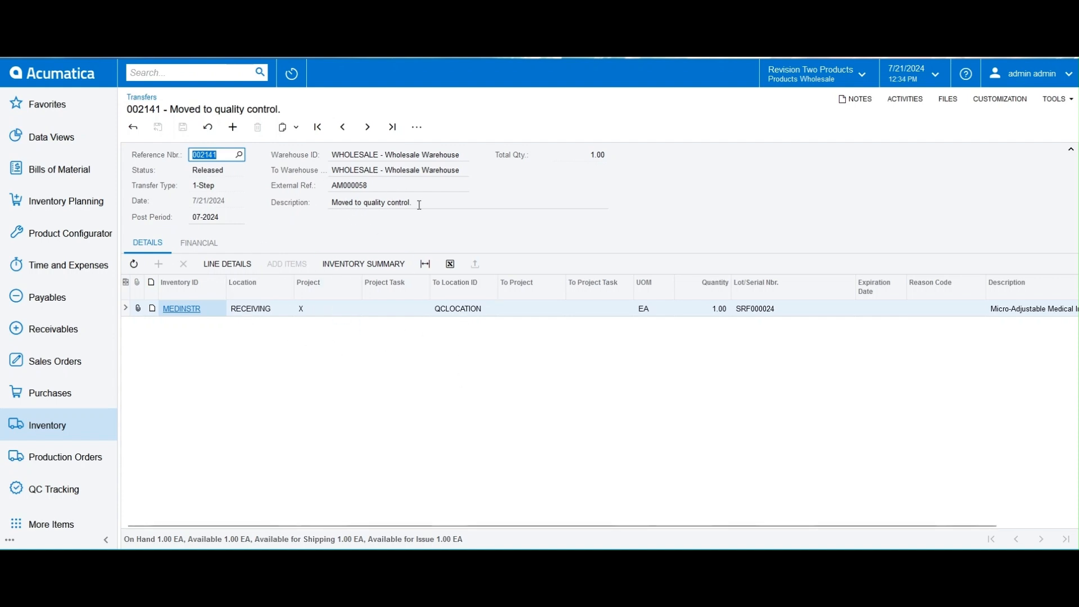
click(368, 127)
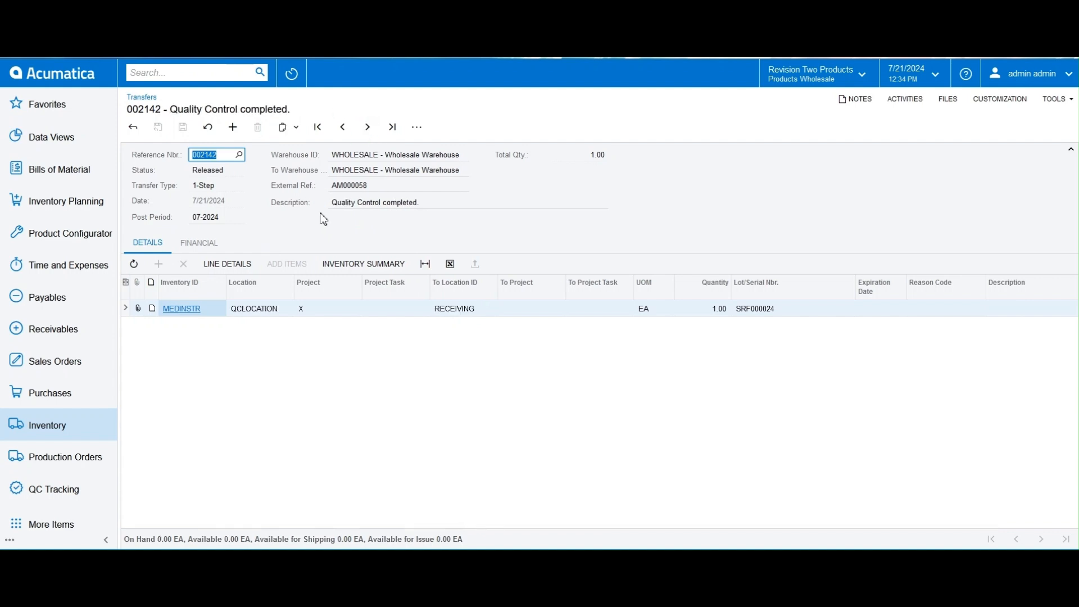